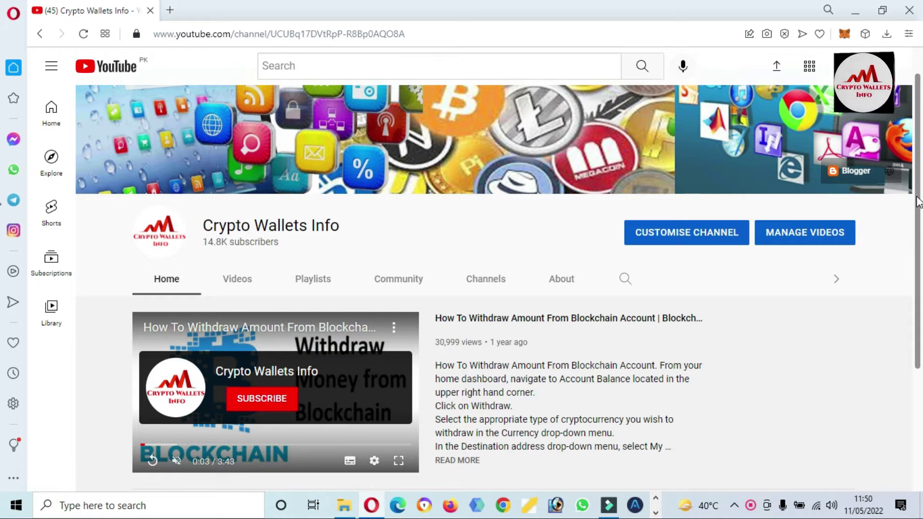
scroll(920, 384, down, 3)
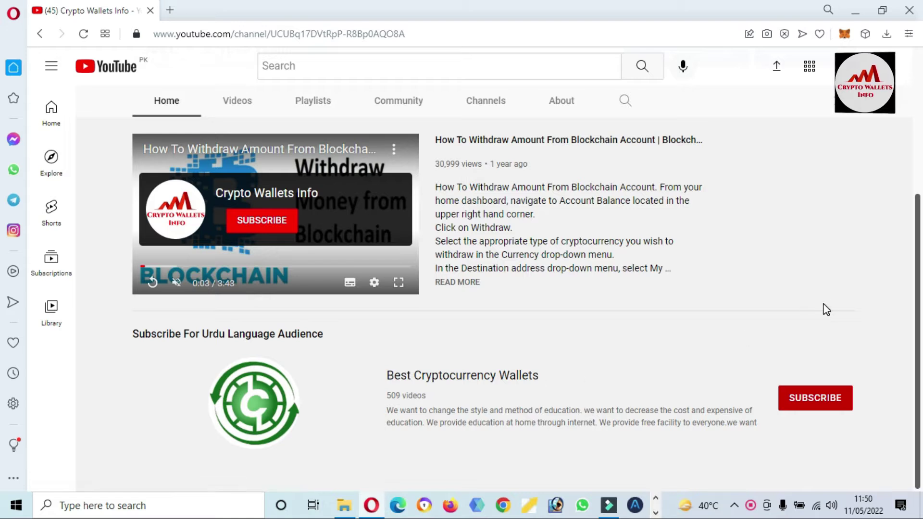
drag(920, 318, 920, 97)
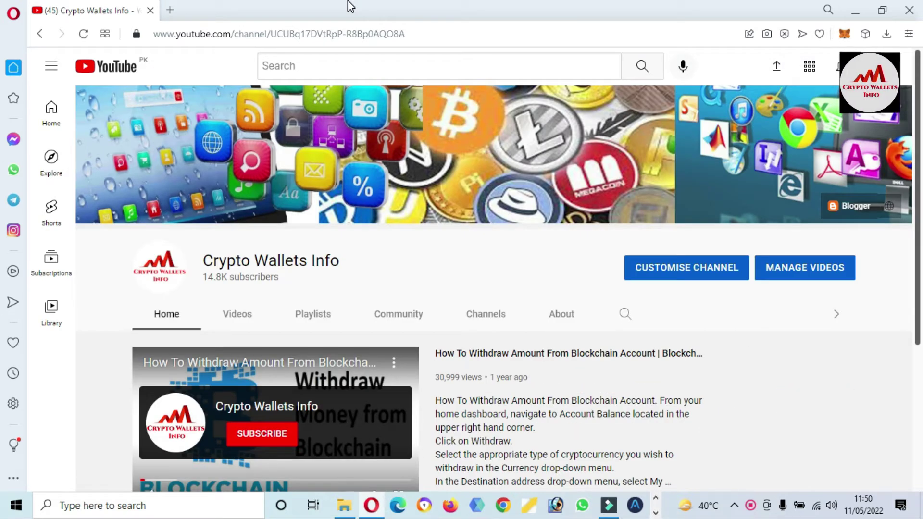
Step: Open coinmarketcap.com in a new browser tab
click(172, 10)
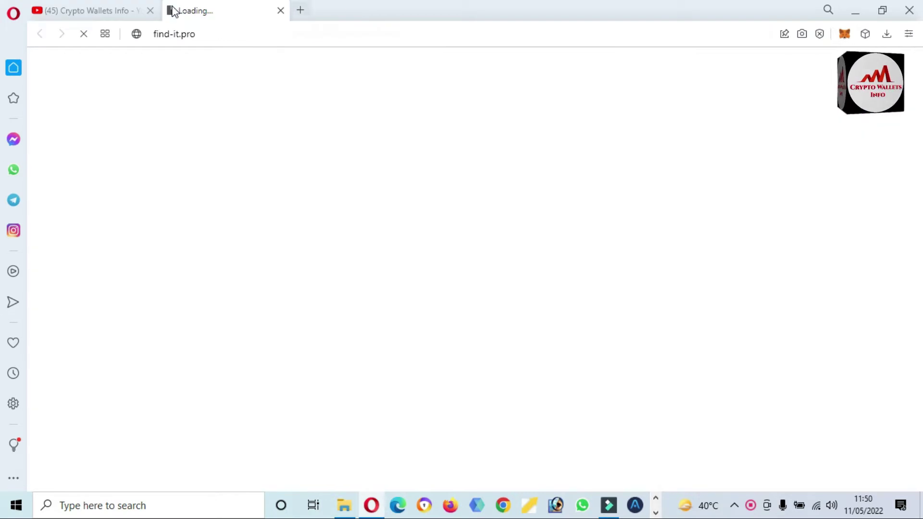
text(nexo.io/exchange)
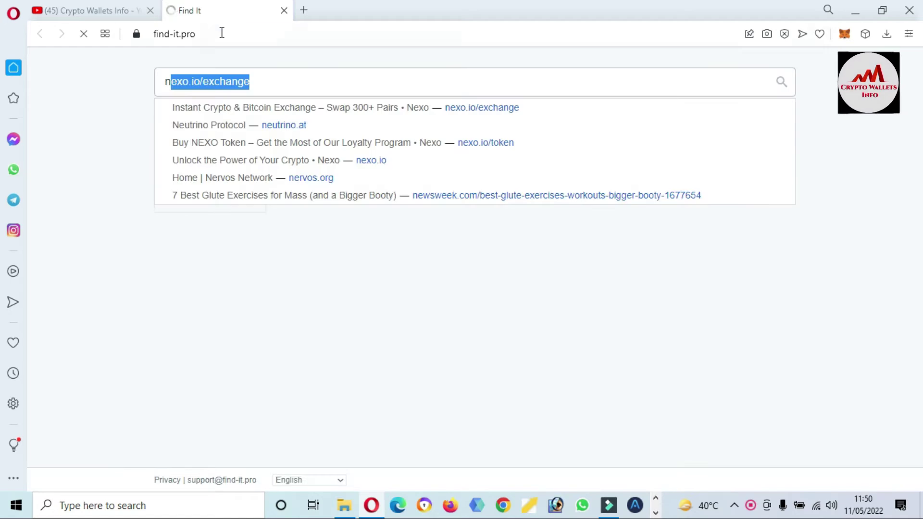
click(223, 33)
click(224, 33)
double_click(224, 33)
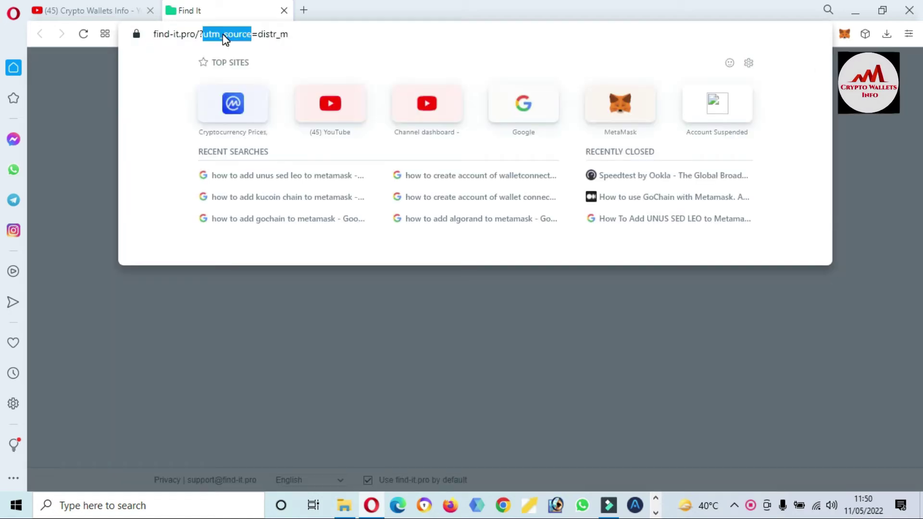
triple_click(223, 34)
text(coinmarketcap.com)
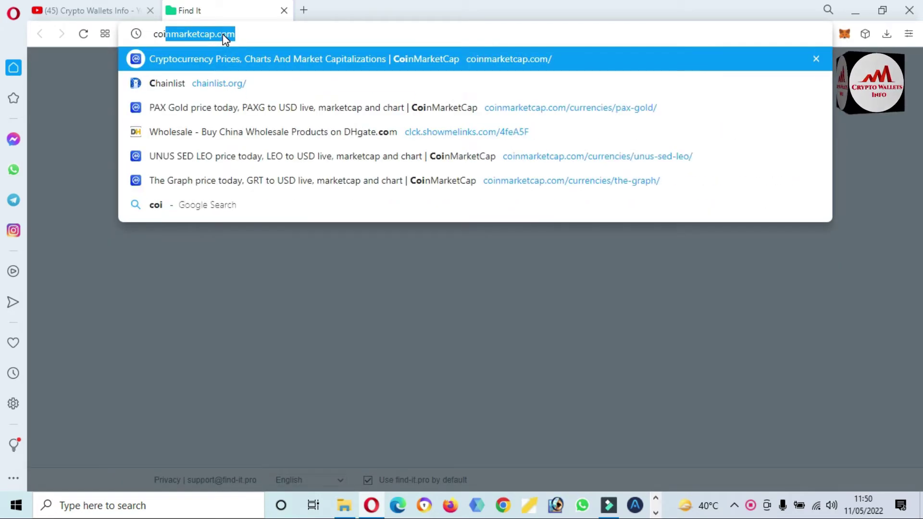
key(Return)
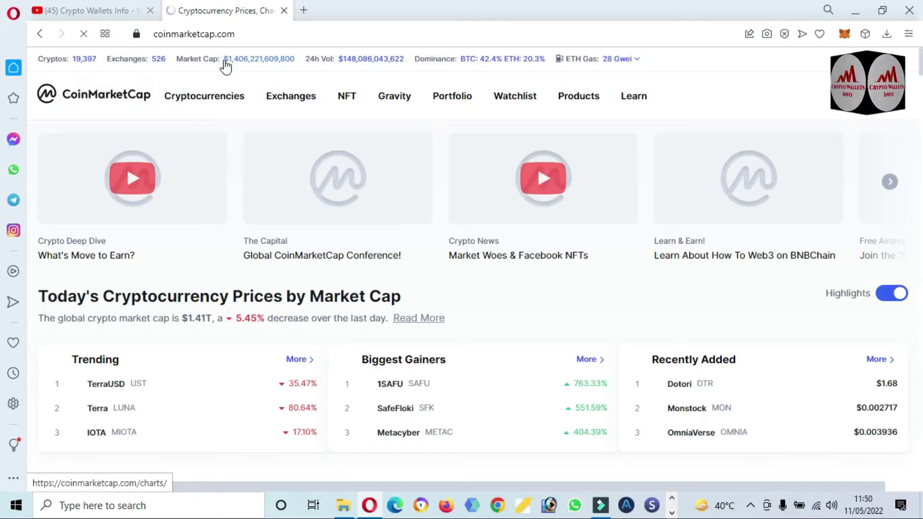
Step: Search CoinMarketCap for "go" and open the GoChain (GO) coin page
scroll(461, 288, down, 5)
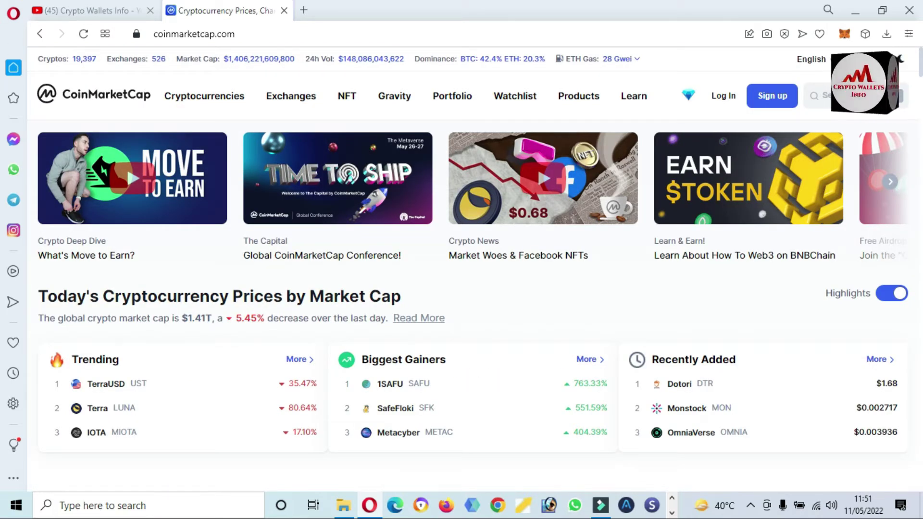
click(835, 96)
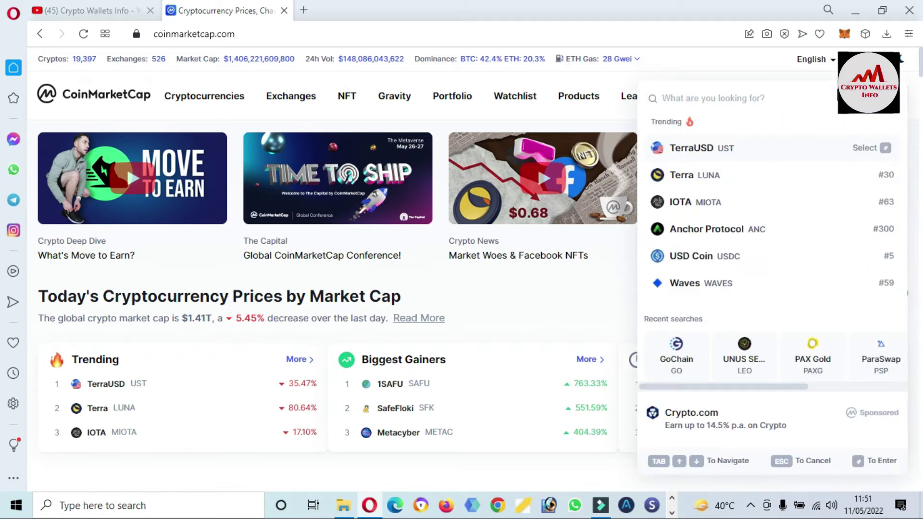
text(go)
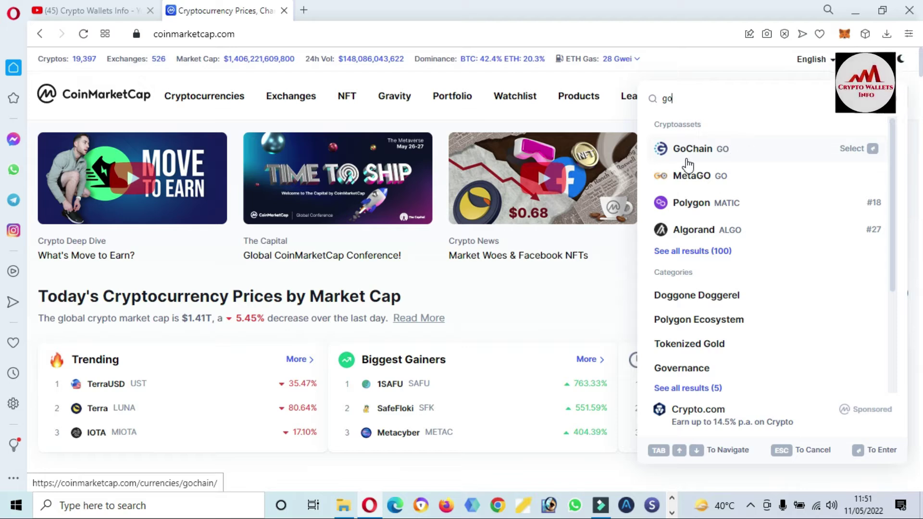
click(715, 156)
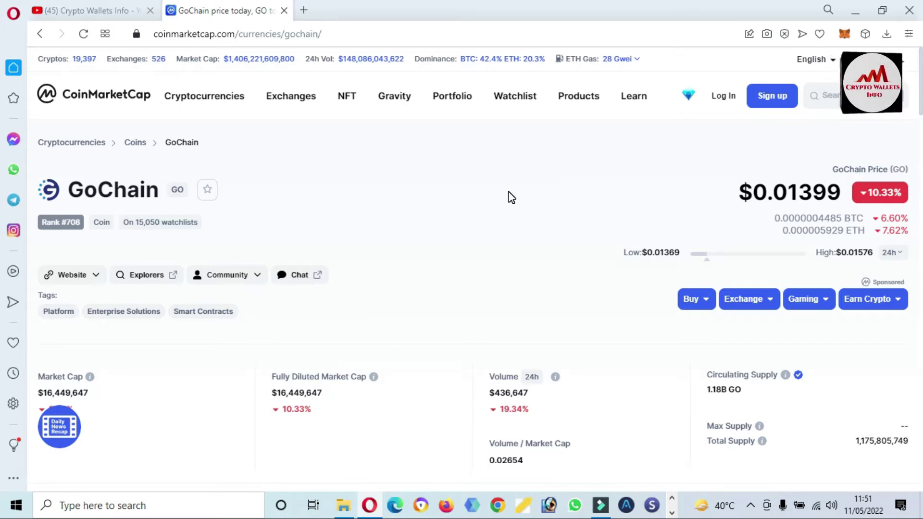
Step: Highlight GoChain's current price and switch the GoChain to USD chart to the ALL time range
drag(734, 196, 823, 192)
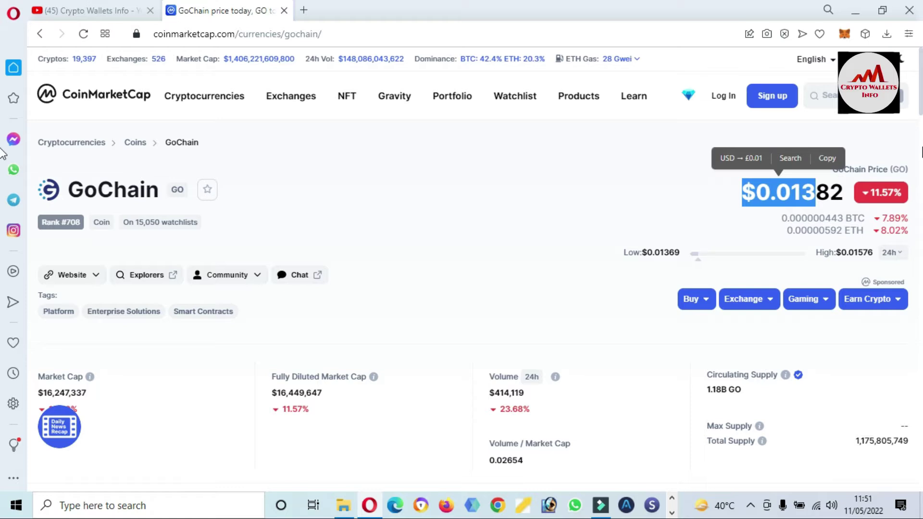
scroll(921, 153, down, 8)
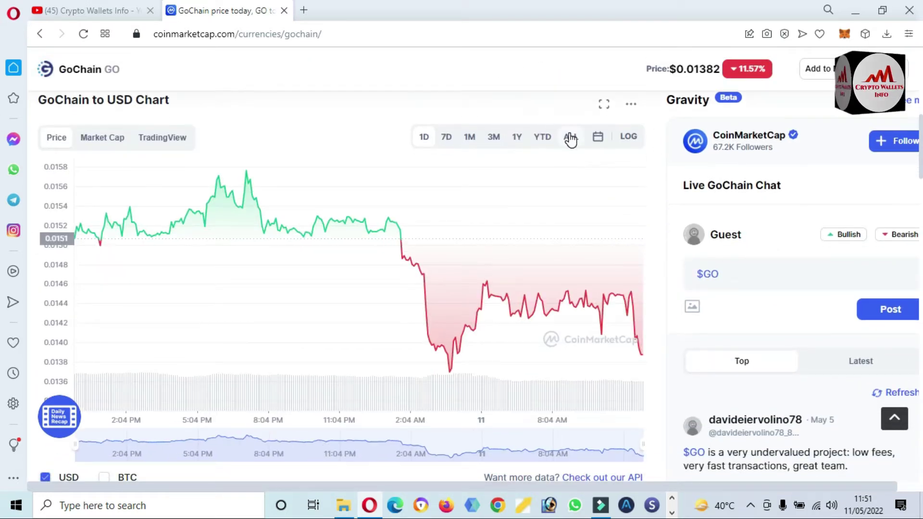
click(571, 139)
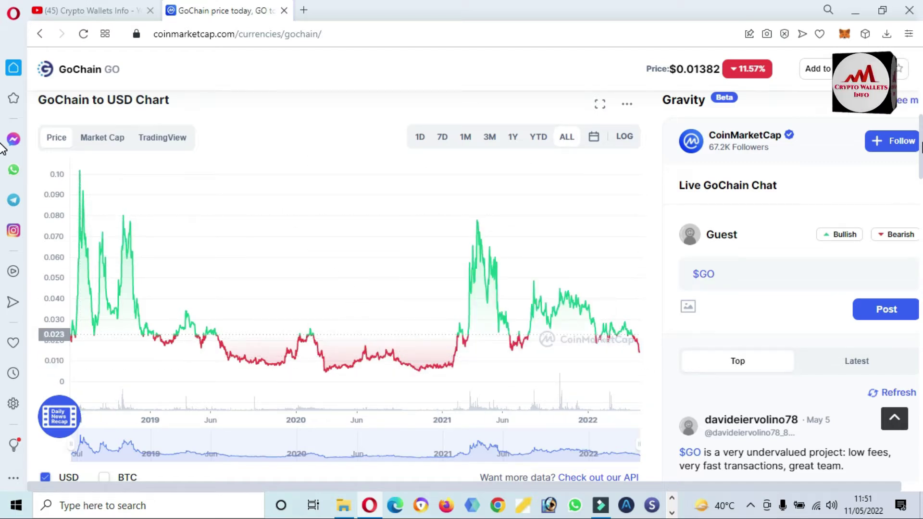
Step: Examine the GoChain Markets table to see which exchanges and trading pairs list the coin
scroll(2, 146, down, 15)
scroll(2, 257, down, 8)
scroll(2, 331, down, 7)
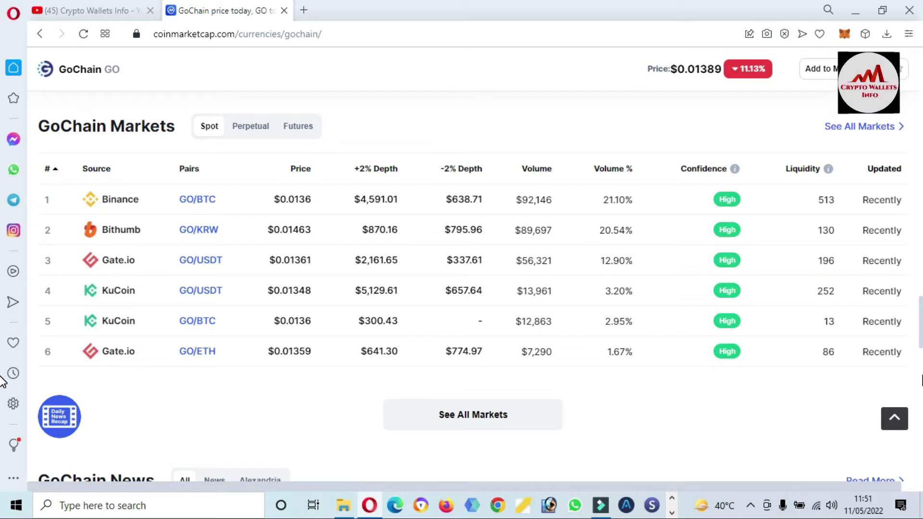
scroll(2, 380, up, 8)
scroll(3, 182, down, 8)
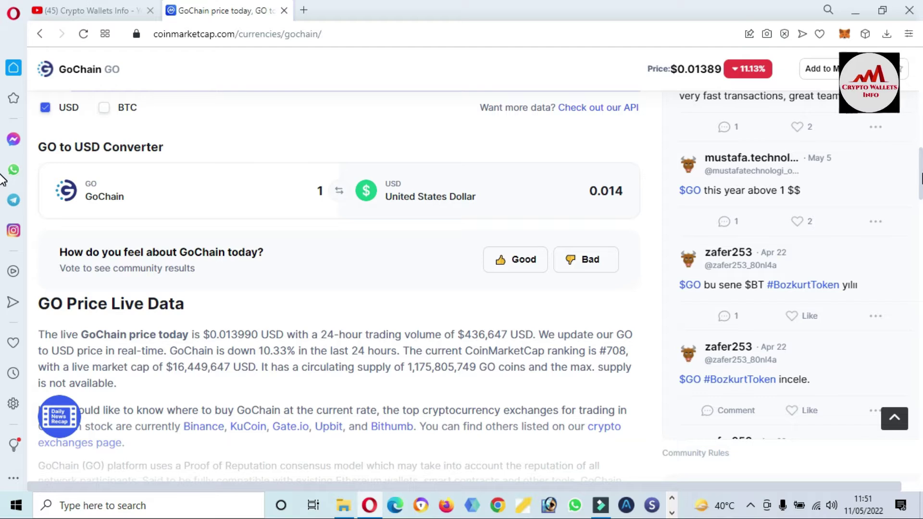
Step: Open the official gochain.io website from the website links on the GoChain coin page
scroll(920, 101, up, 10)
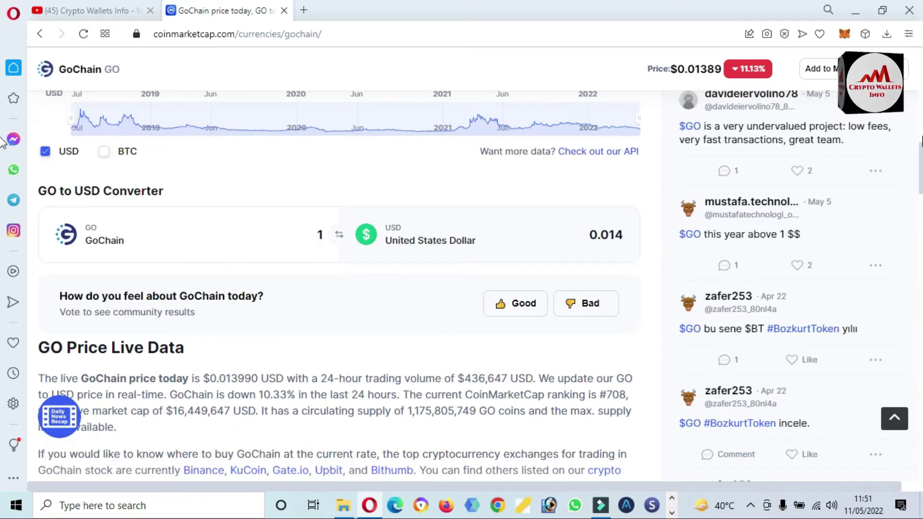
scroll(920, 101, up, 3)
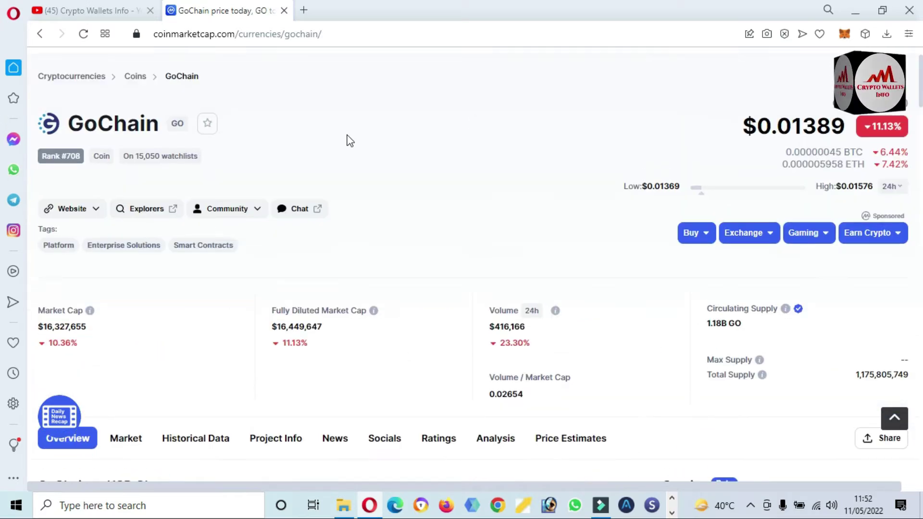
click(97, 214)
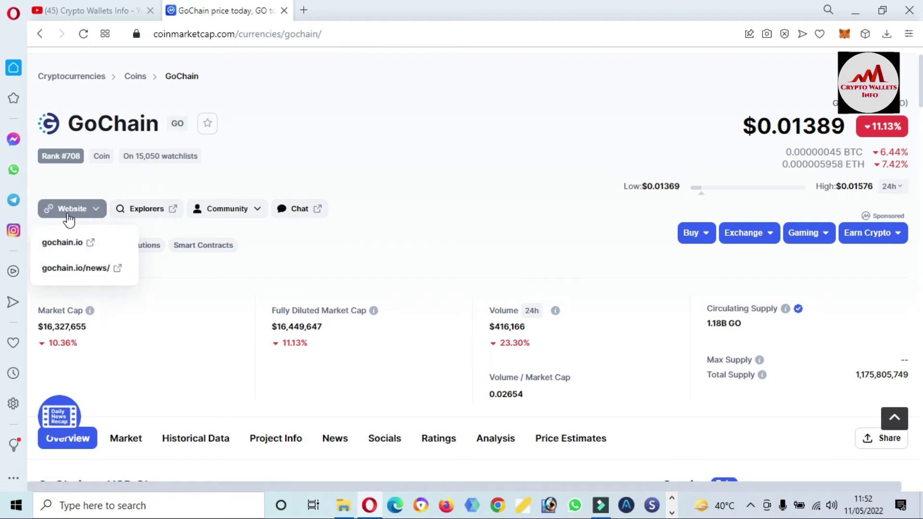
click(65, 246)
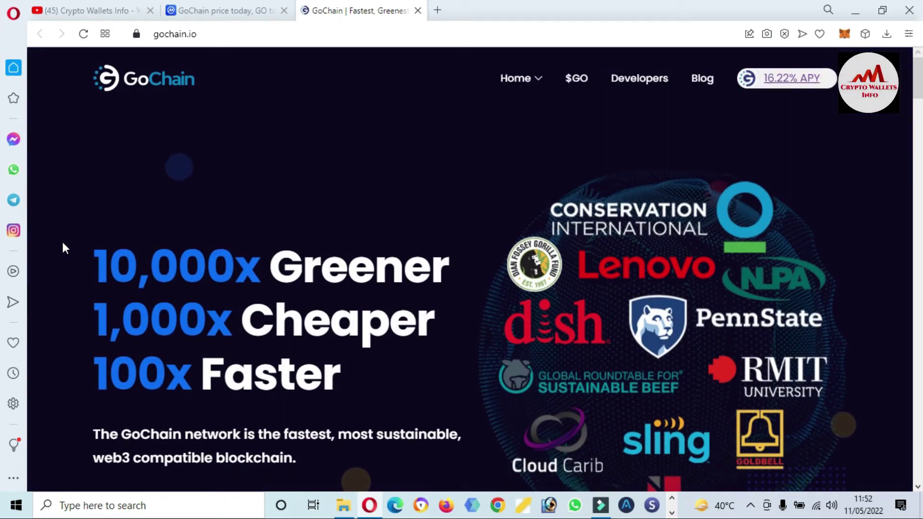
Step: Examine the homepage's performance table comparing GoChain with Ethereum, Binance Smart Chain, Polkadot and Cardano
drag(919, 84, 920, 95)
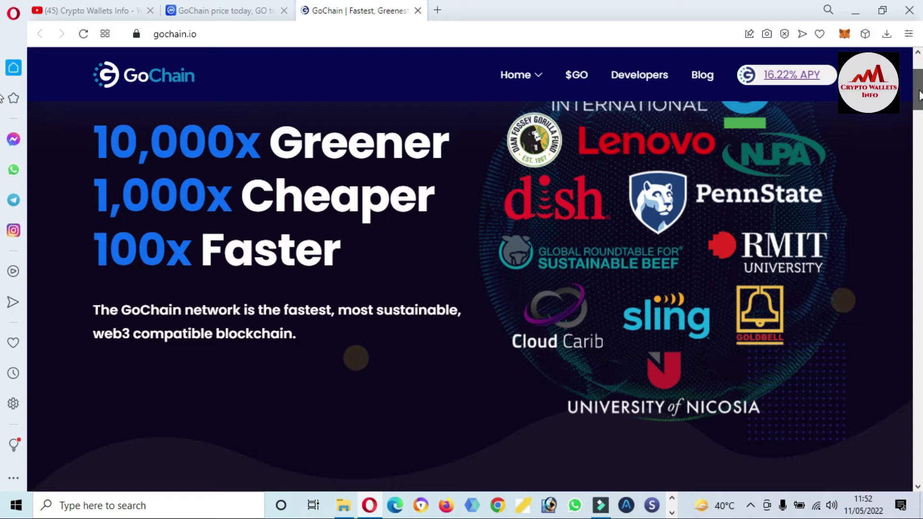
drag(919, 95, 922, 261)
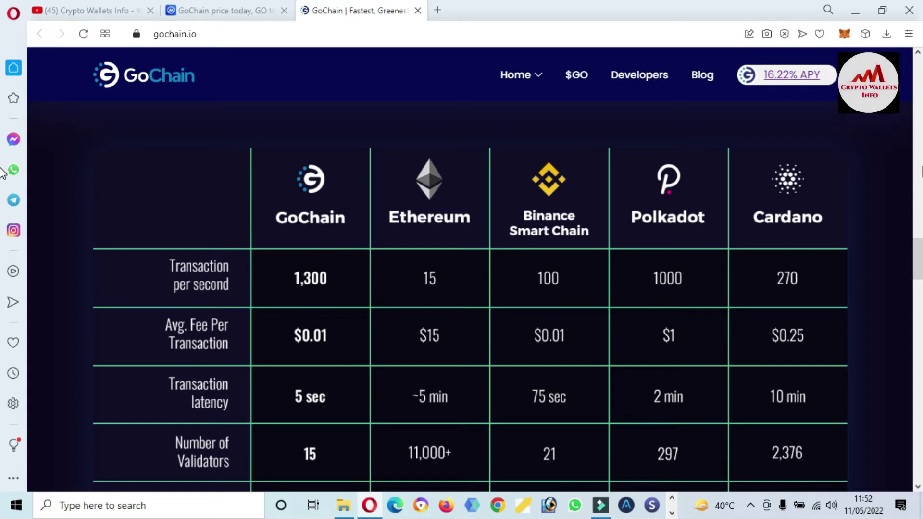
drag(919, 248, 920, 255)
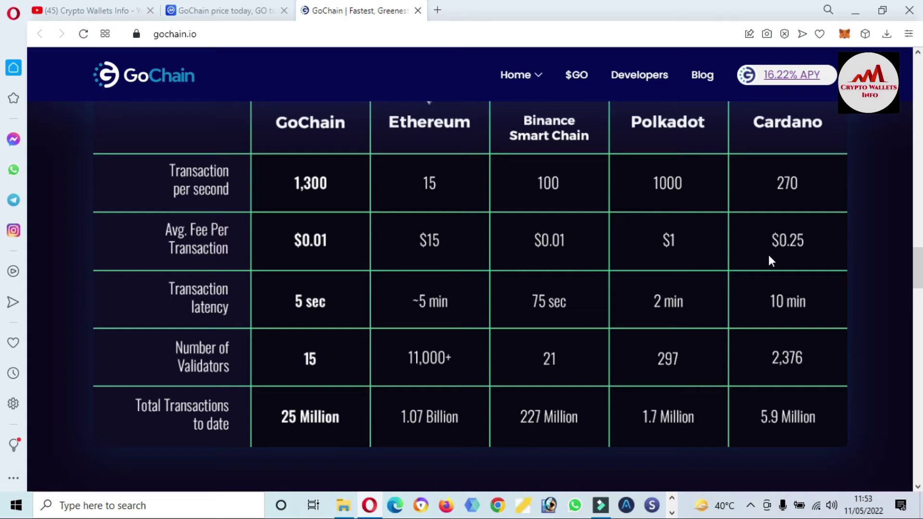
drag(922, 284, 921, 287)
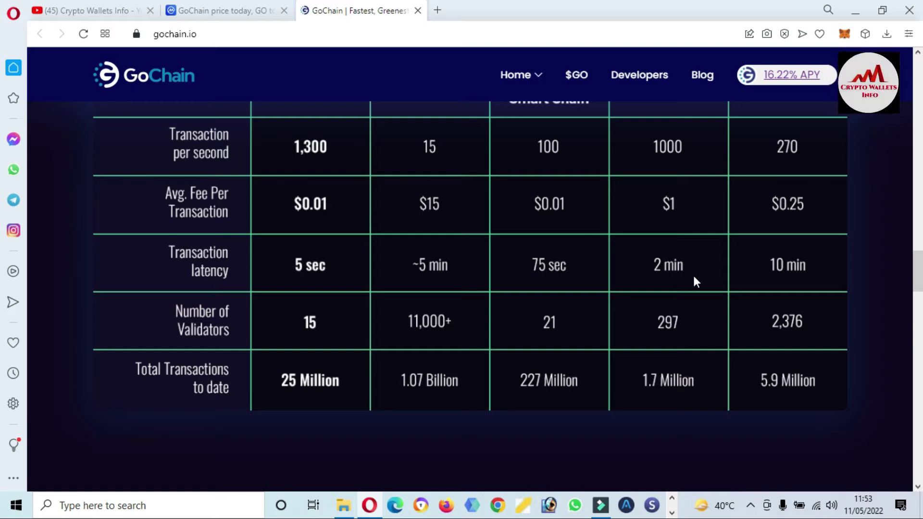
drag(921, 275, 921, 284)
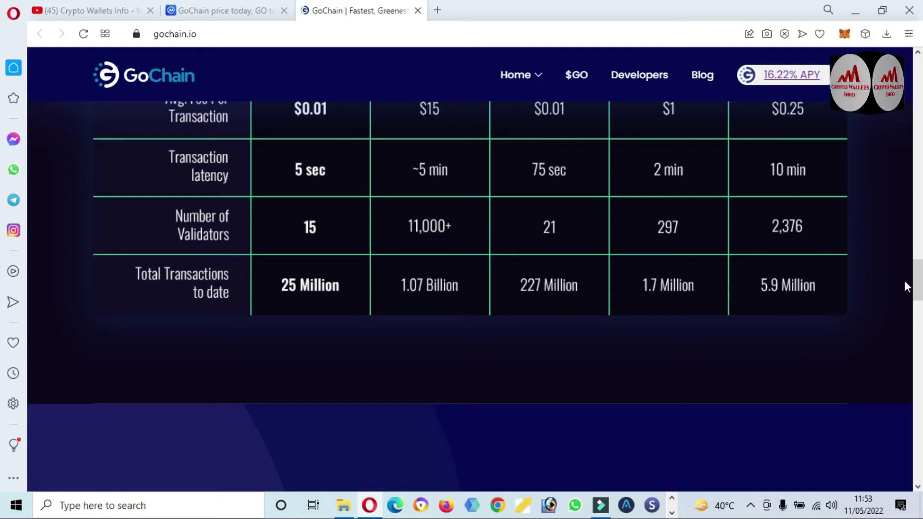
drag(920, 284, 922, 269)
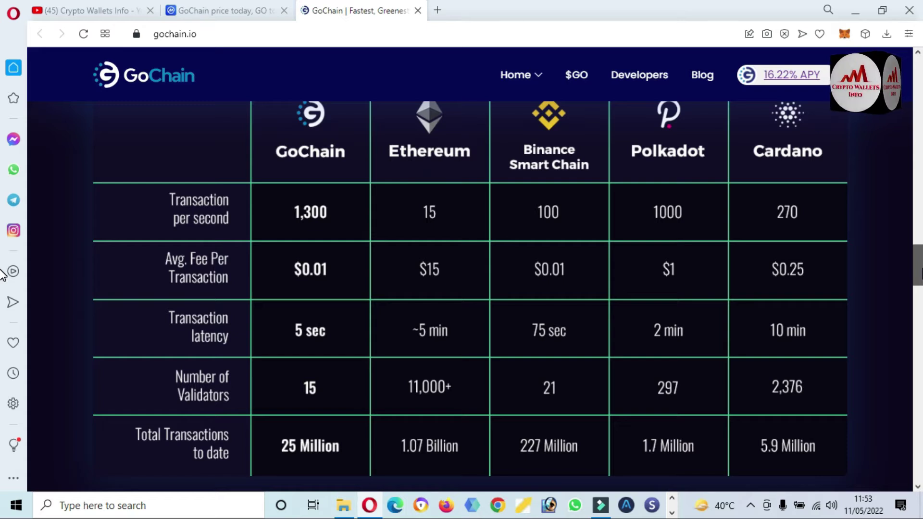
scroll(3, 277, down, 1)
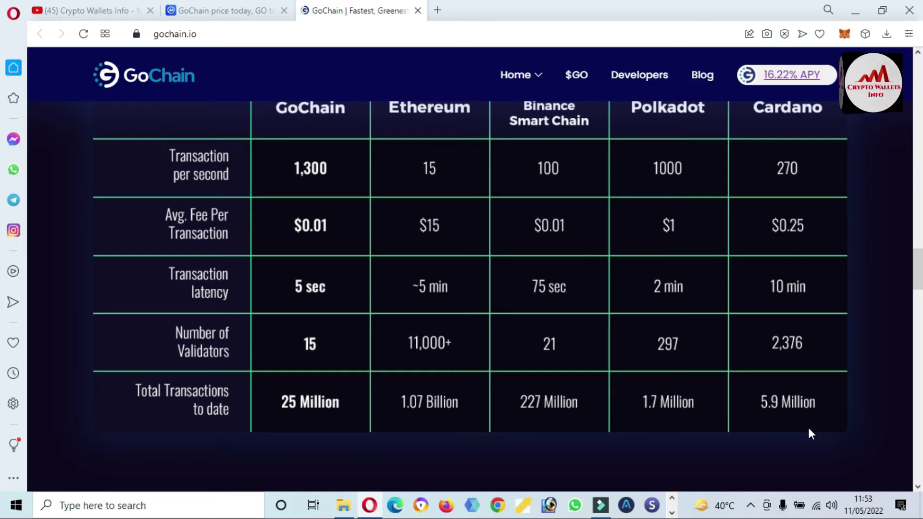
drag(922, 287, 922, 294)
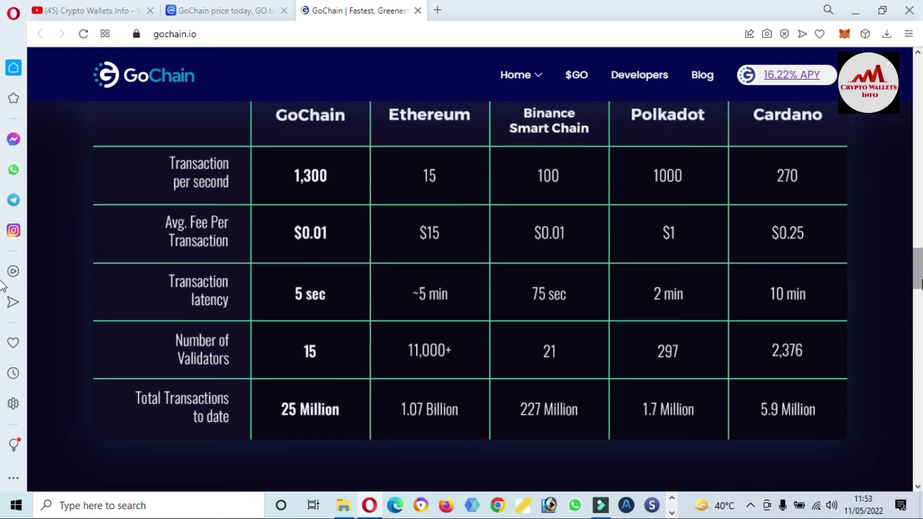
Step: Look through the GoChain homepage's feature list, steering committee and footer links, and return towards the beginning of the page
drag(922, 272, 922, 331)
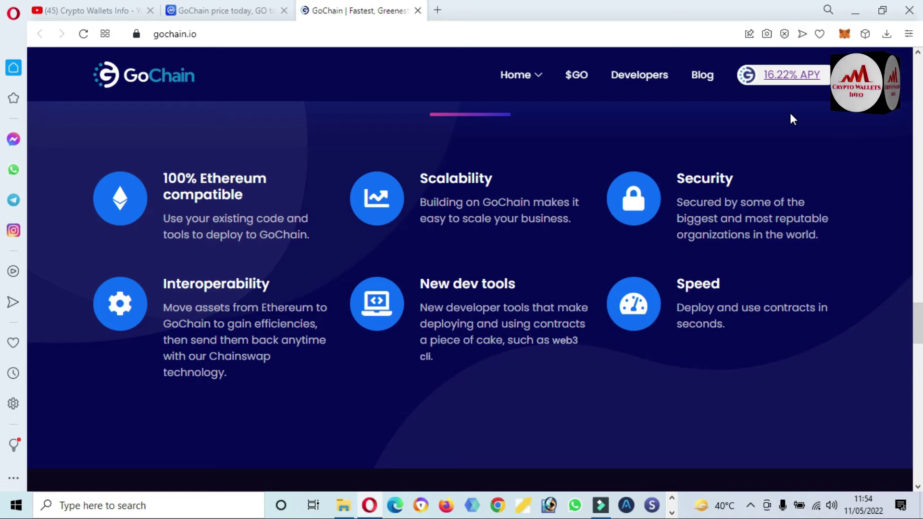
scroll(920, 323, down, 2)
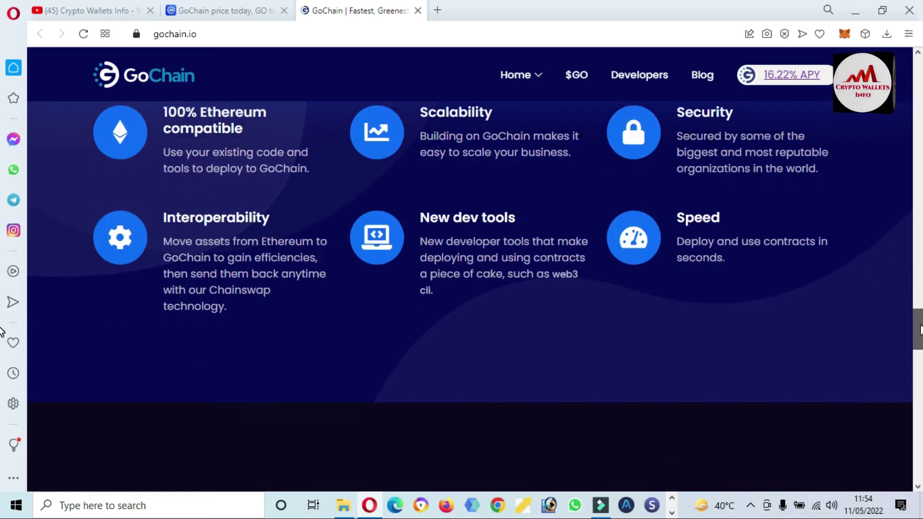
scroll(919, 345, down, 1)
scroll(919, 346, down, 6)
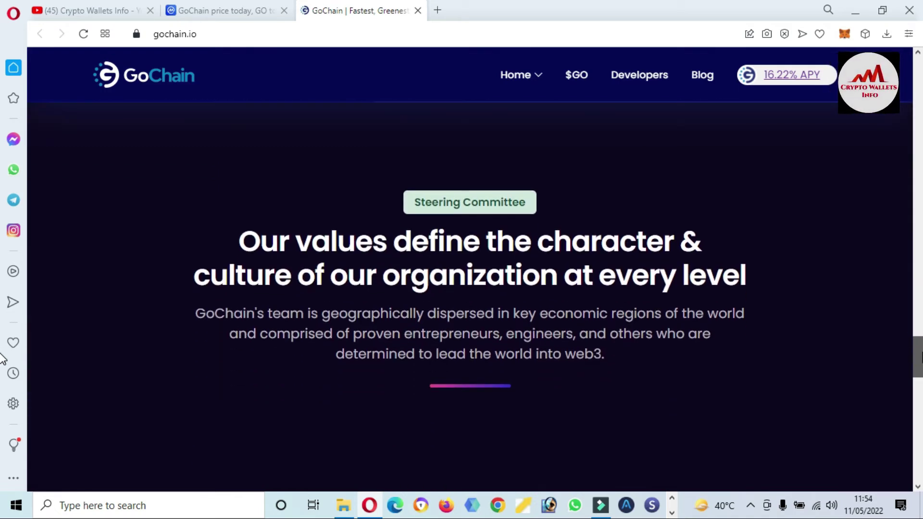
scroll(920, 373, down, 2)
scroll(2, 374, down, 4)
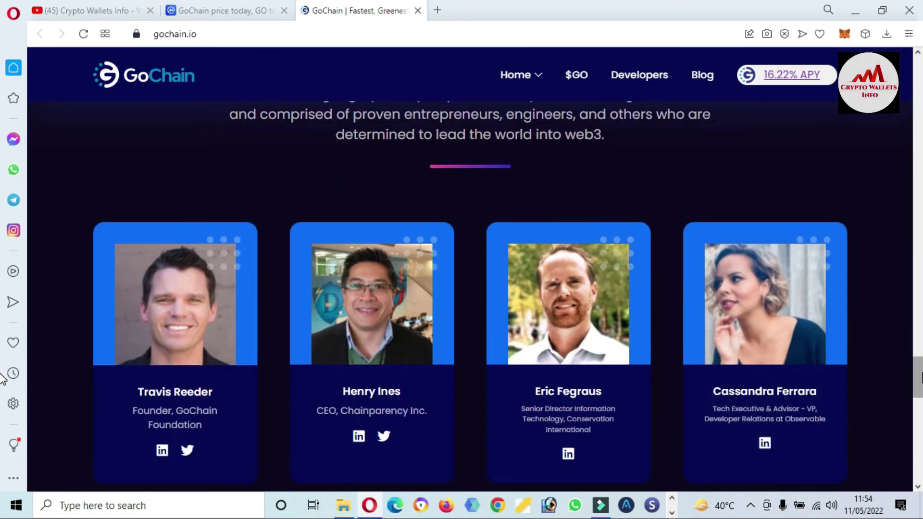
scroll(2, 399, down, 8)
scroll(3, 425, down, 6)
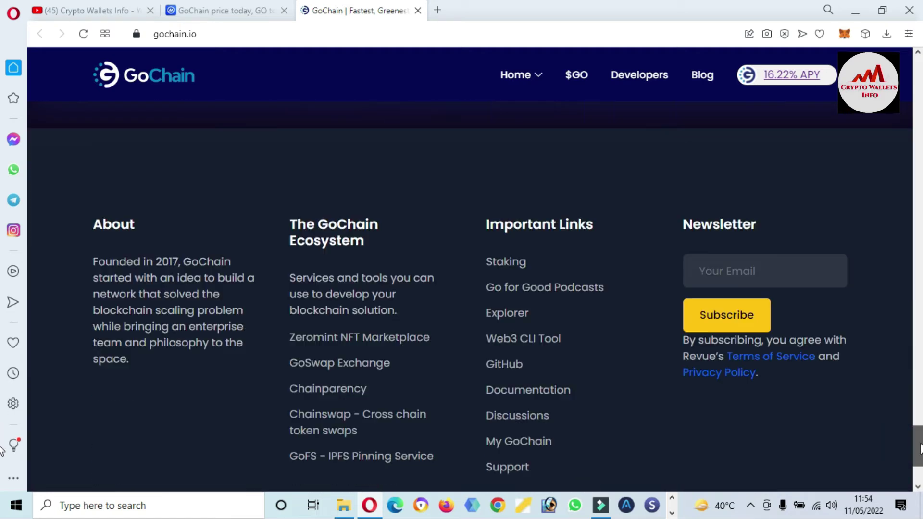
scroll(2, 289, up, 15)
scroll(3, 274, up, 6)
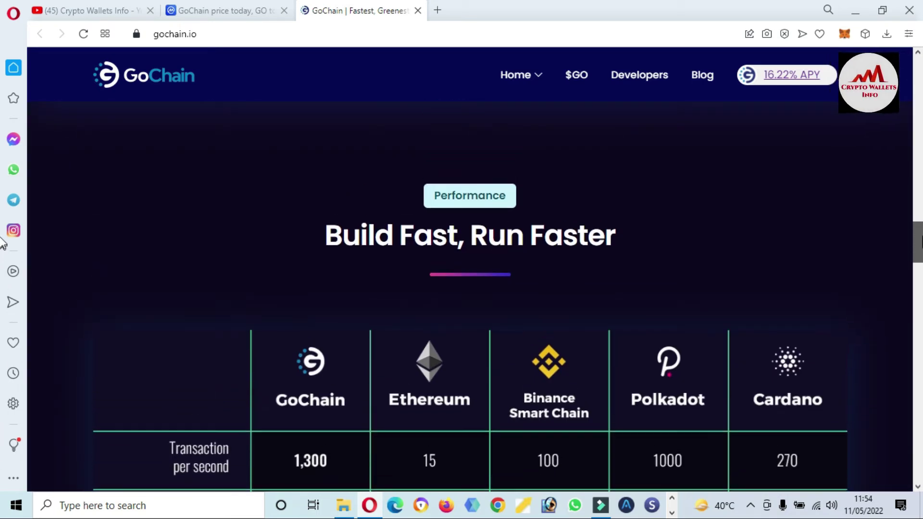
scroll(2, 159, up, 5)
scroll(2, 159, up, 5)
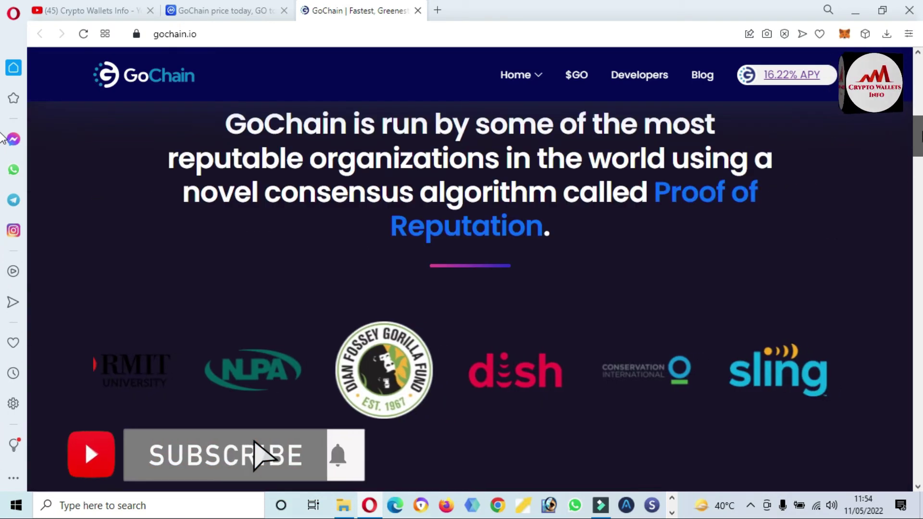
Step: Open the MetaMask wallet extension and unlock it with the account password
scroll(2, 91, up, 5)
scroll(2, 89, up, 4)
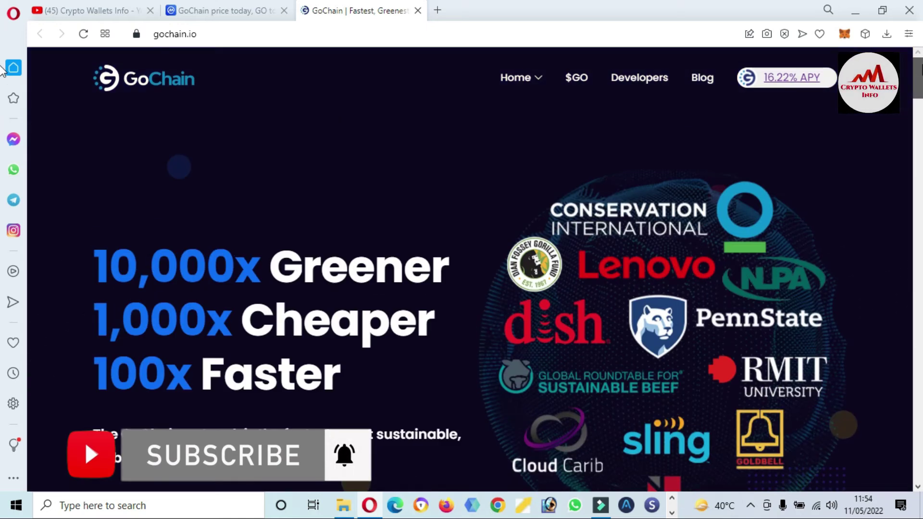
click(845, 35)
text(a)
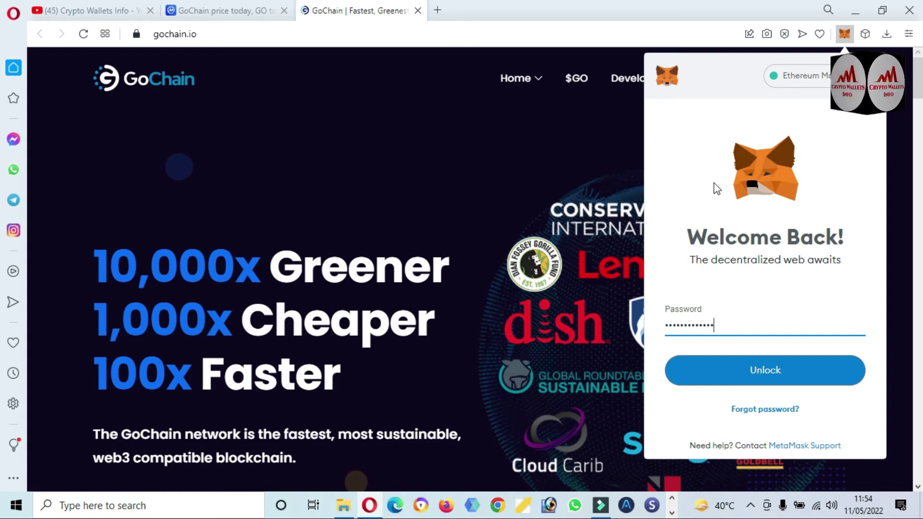
click(777, 374)
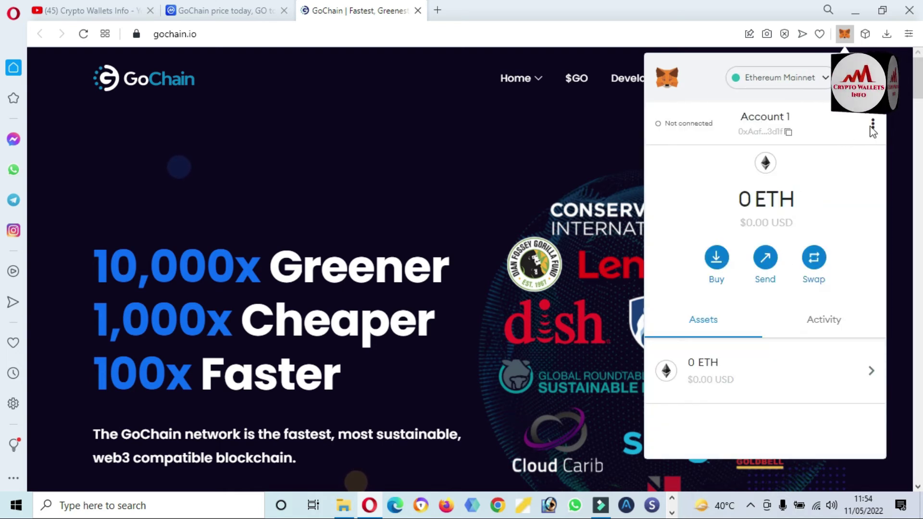
Step: Expand the MetaMask wallet to its full-page view and look through Account 1's asset list
click(872, 126)
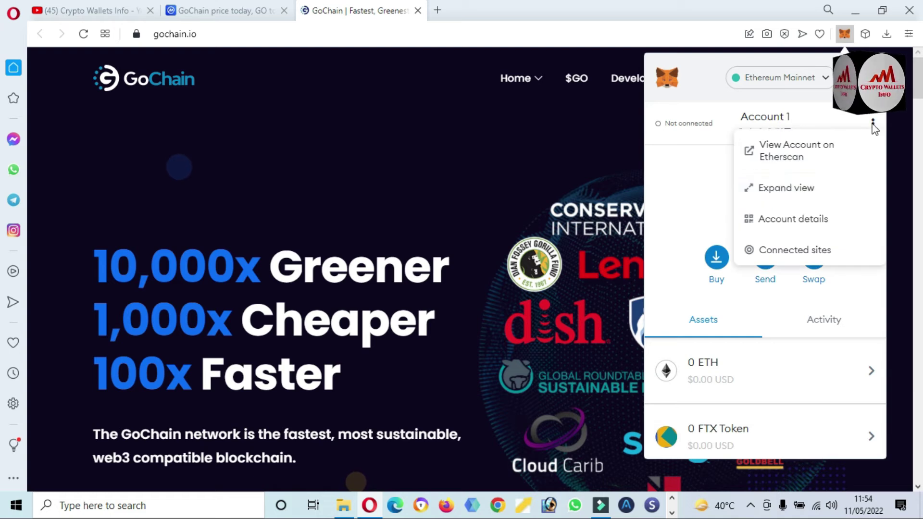
click(770, 192)
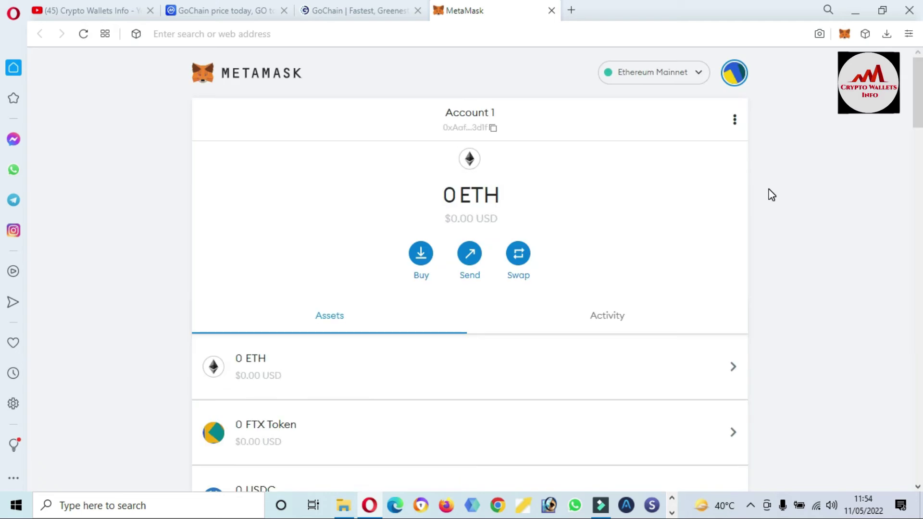
scroll(470, 289, down, 15)
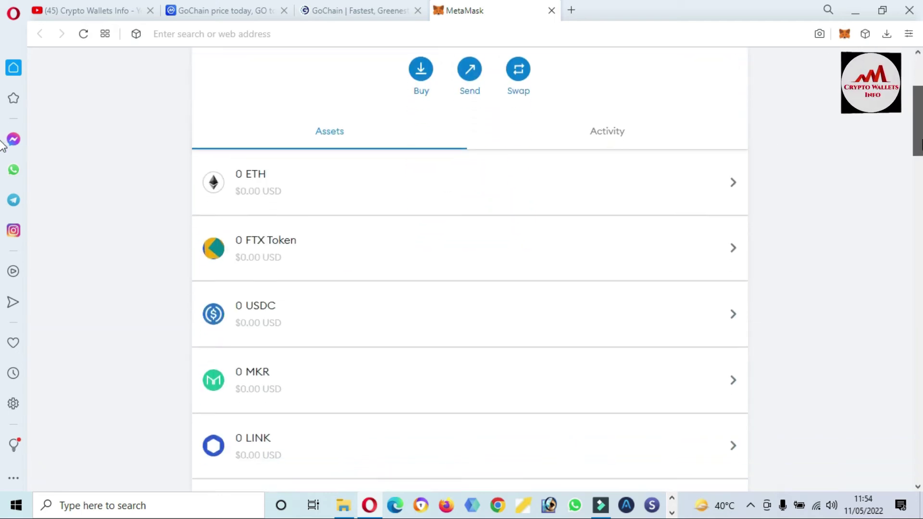
scroll(919, 313, up, 15)
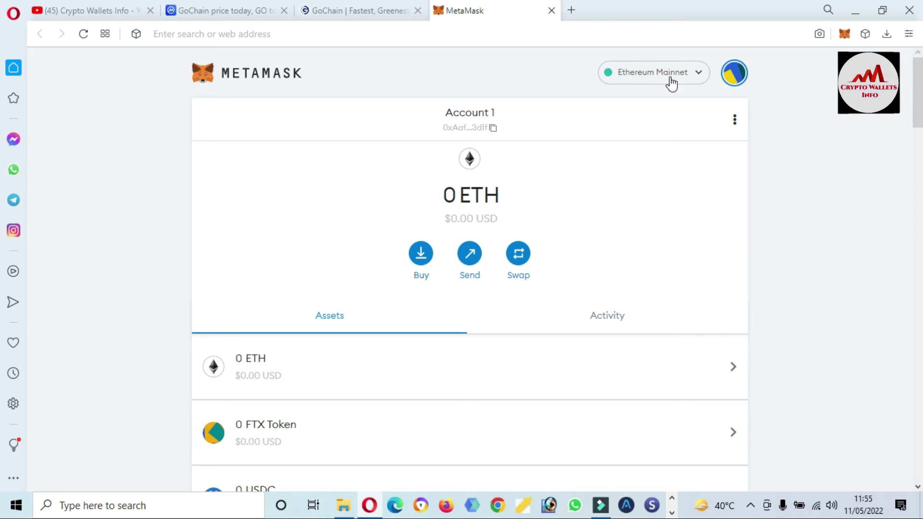
Step: Open the form for adding a custom network to the wallet from the network list
click(705, 73)
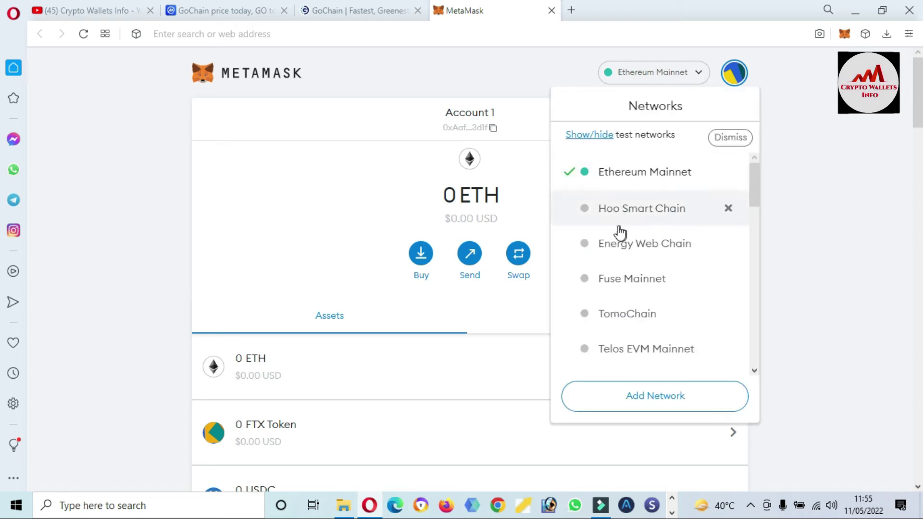
drag(759, 188, 772, 168)
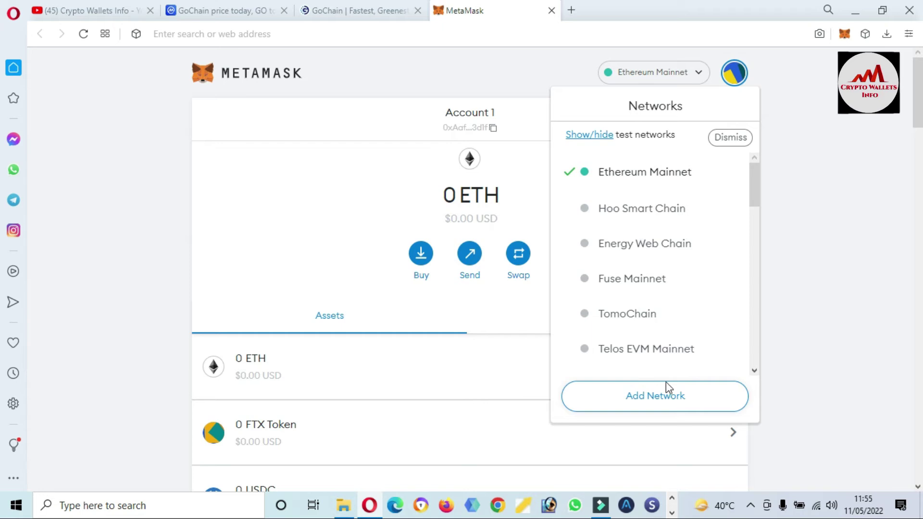
click(665, 404)
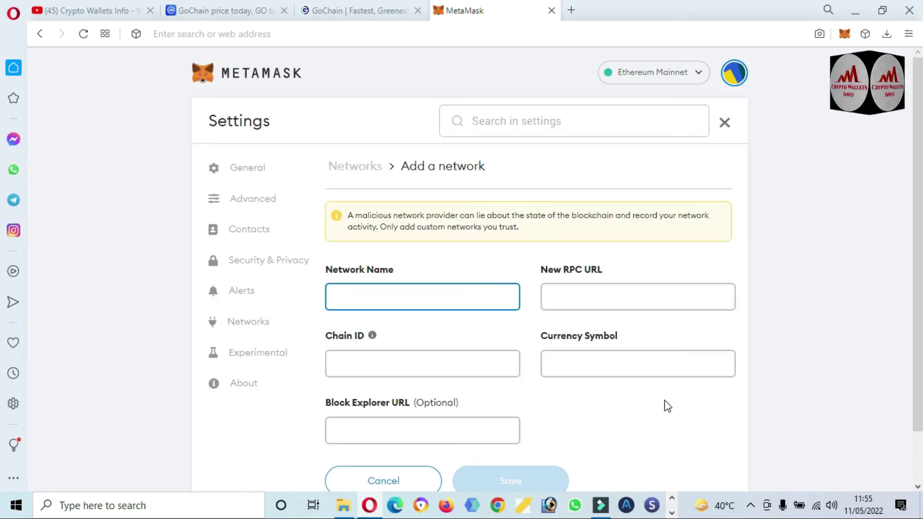
scroll(916, 212, down, 1)
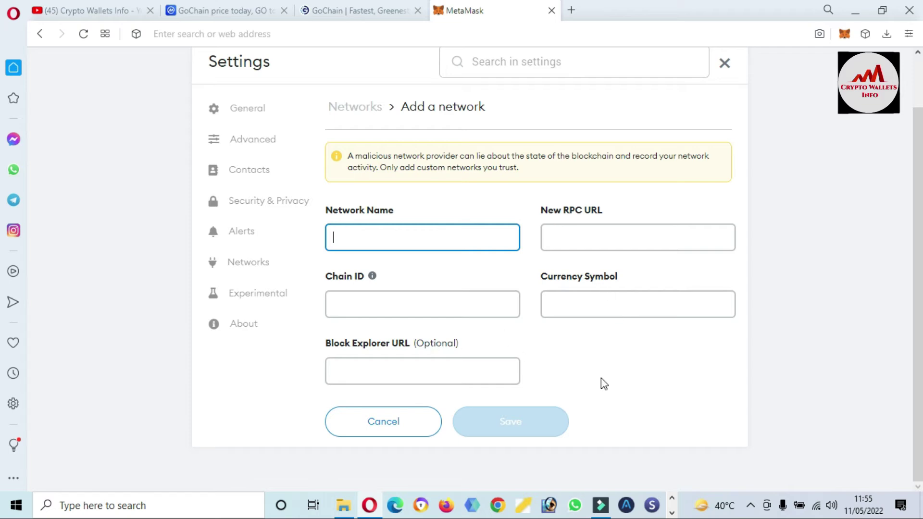
Step: Bring up the gochain Notepad notes beside the form and copy GoChain into the network name
click(672, 513)
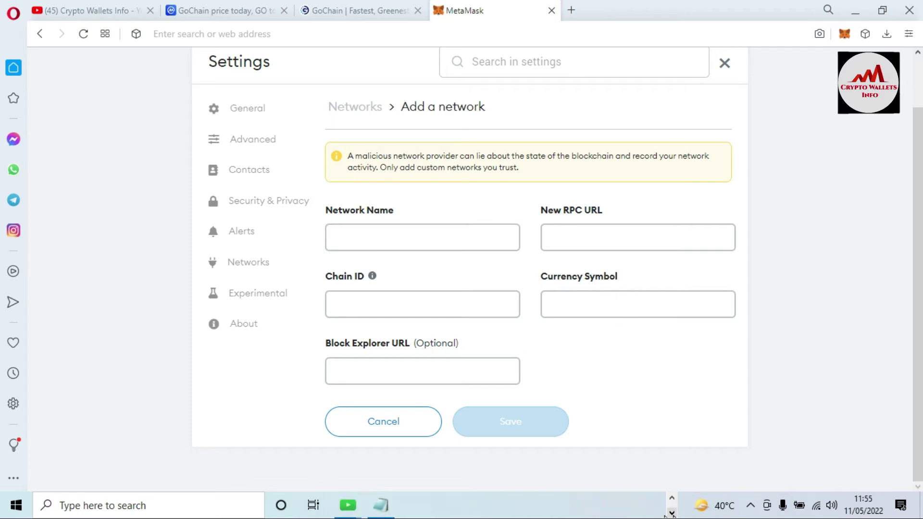
click(382, 506)
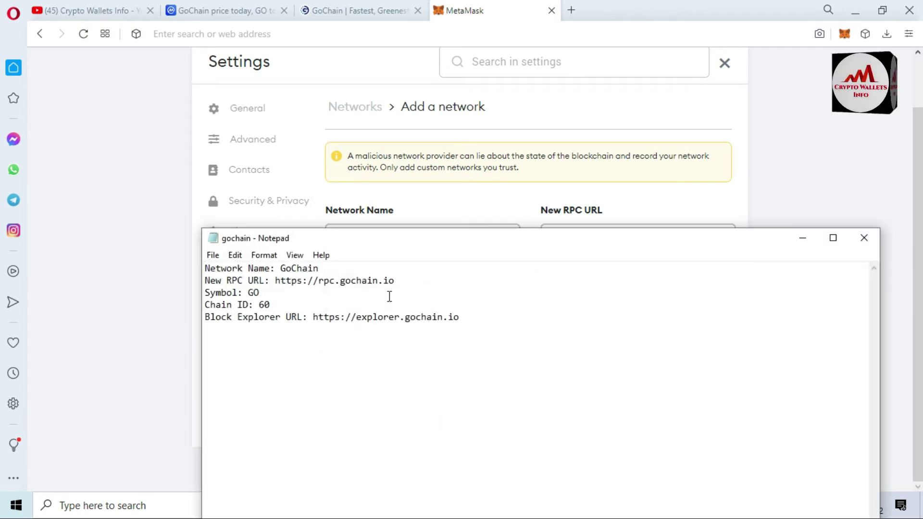
drag(393, 245, 703, 345)
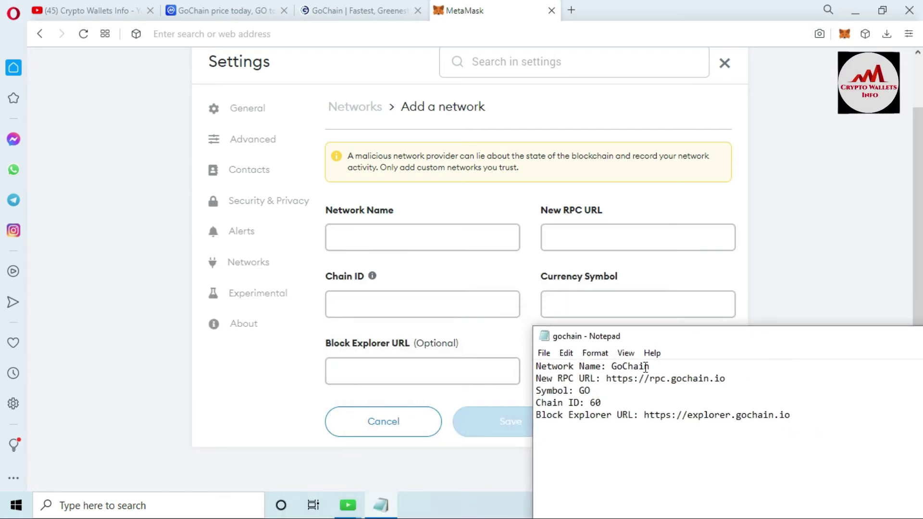
drag(654, 367, 616, 368)
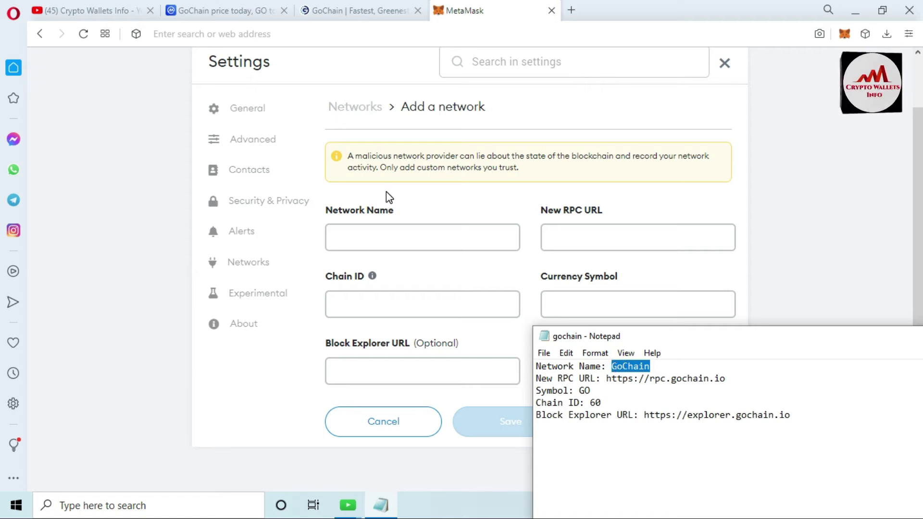
click(379, 233)
text(GoChain)
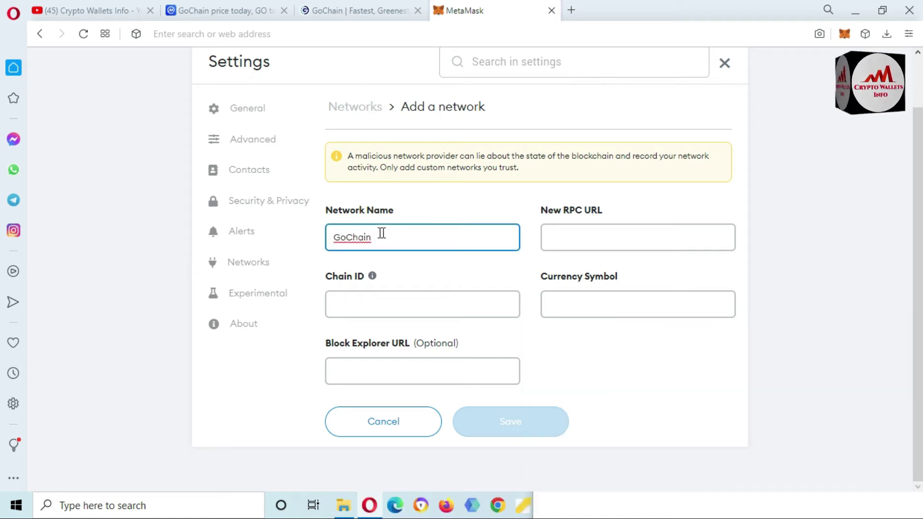
click(601, 514)
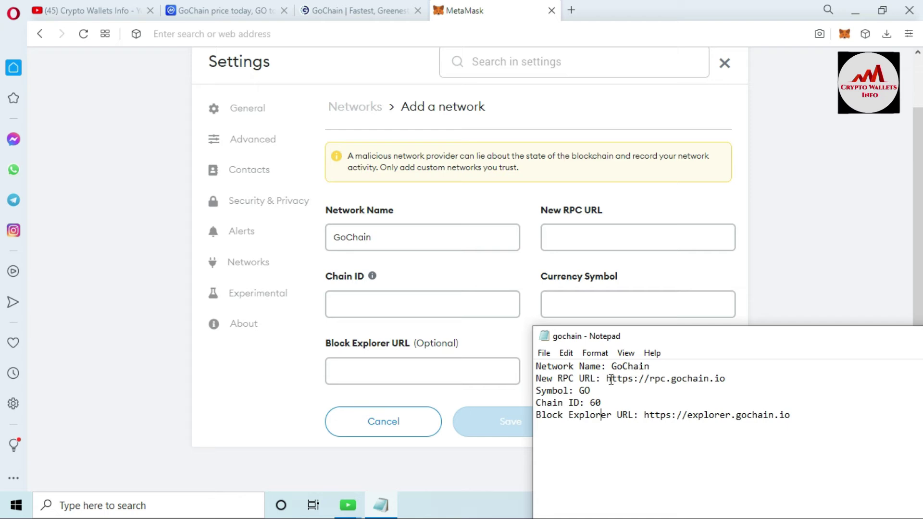
drag(607, 380, 734, 381)
key(ctrl+c)
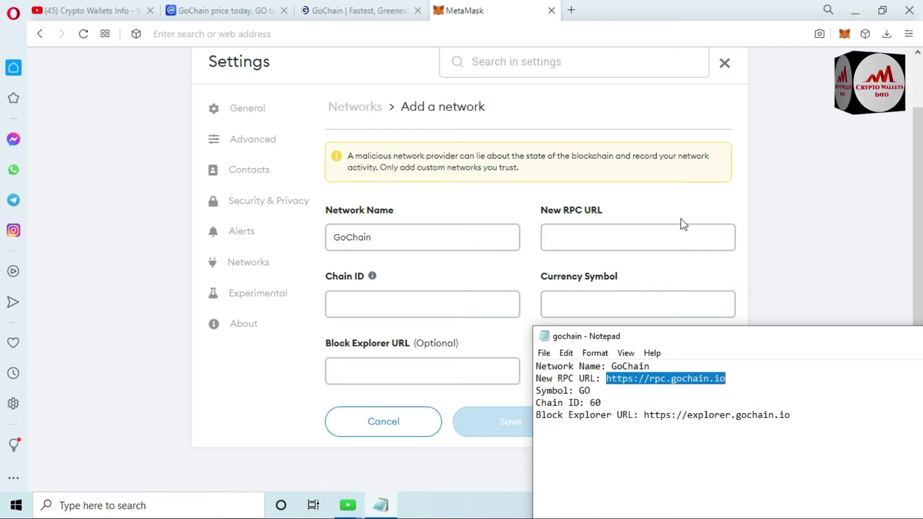
click(655, 235)
key(ctrl+v)
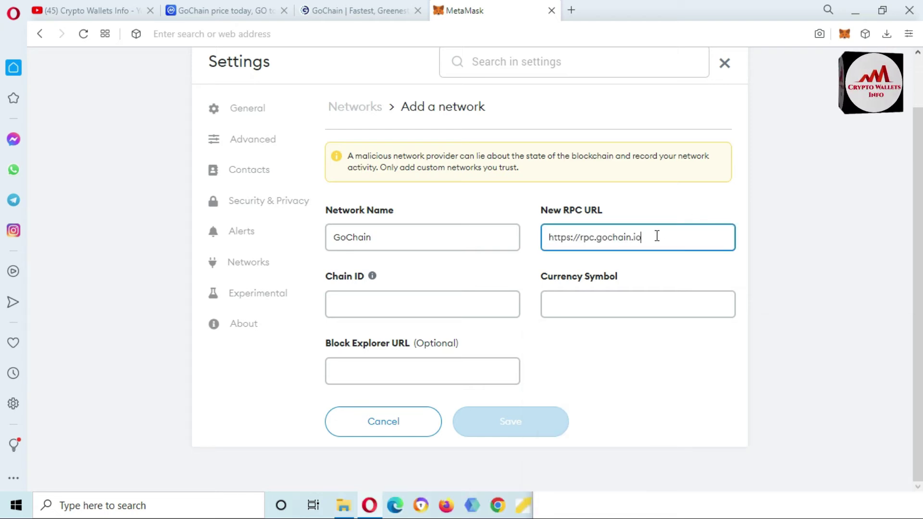
Step: Copy the symbol GO from the notes into Currency Symbol, leaving Chain ID empty
click(639, 515)
drag(592, 391, 583, 390)
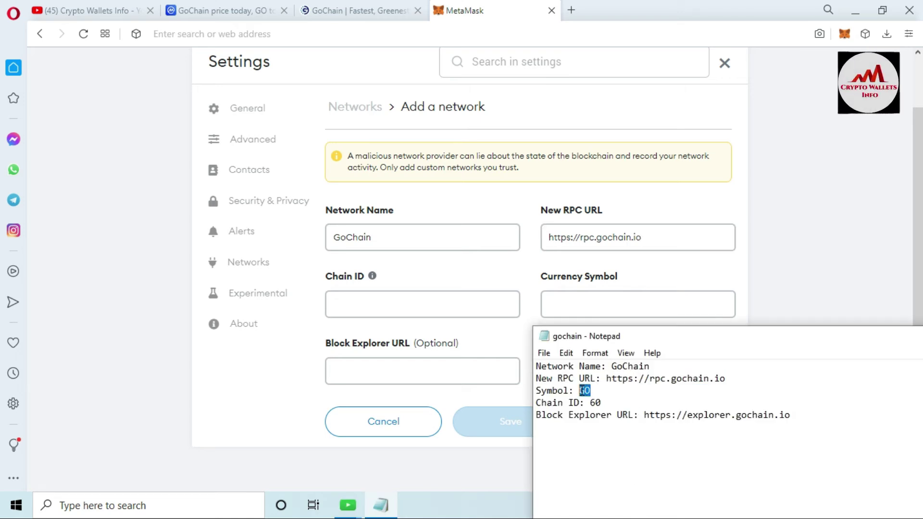
click(388, 298)
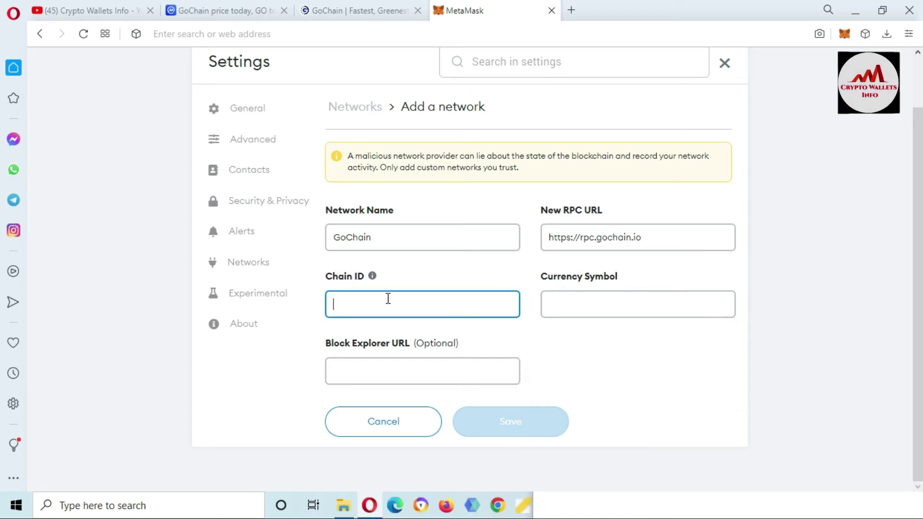
text(GO)
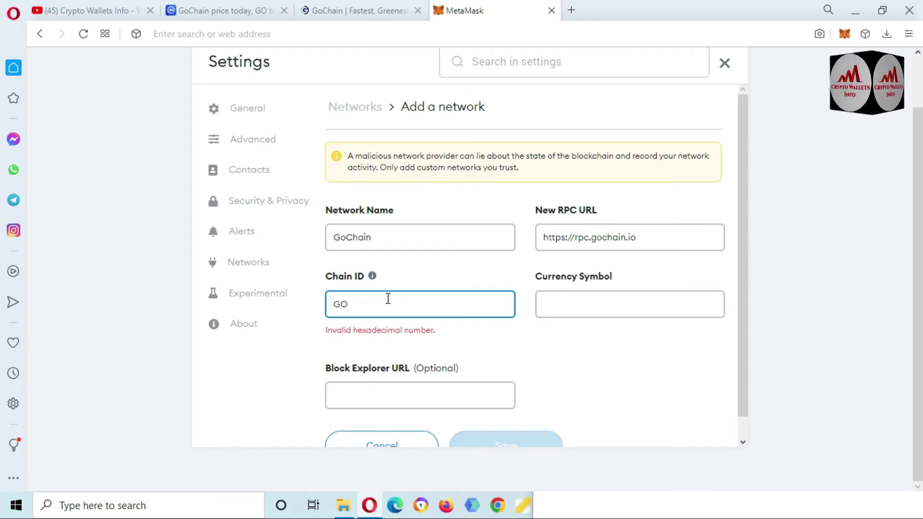
key(BackSpace)
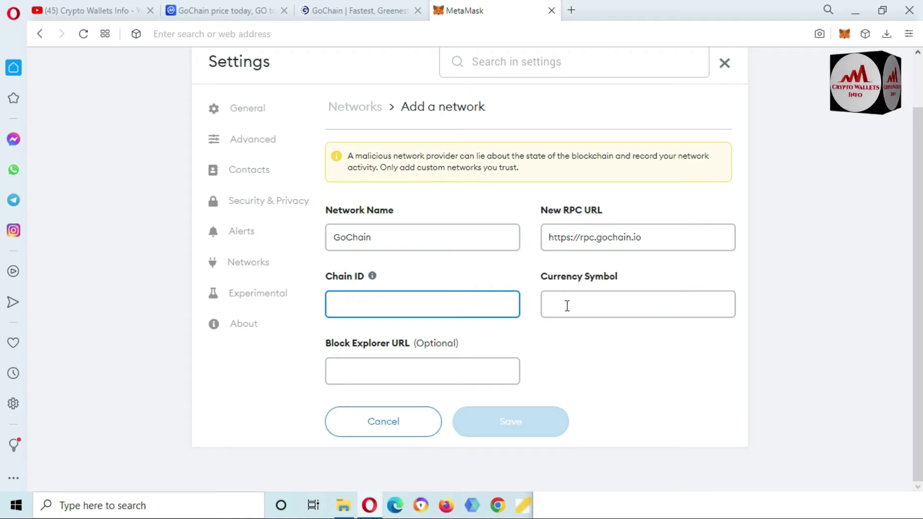
click(609, 302)
text(GO)
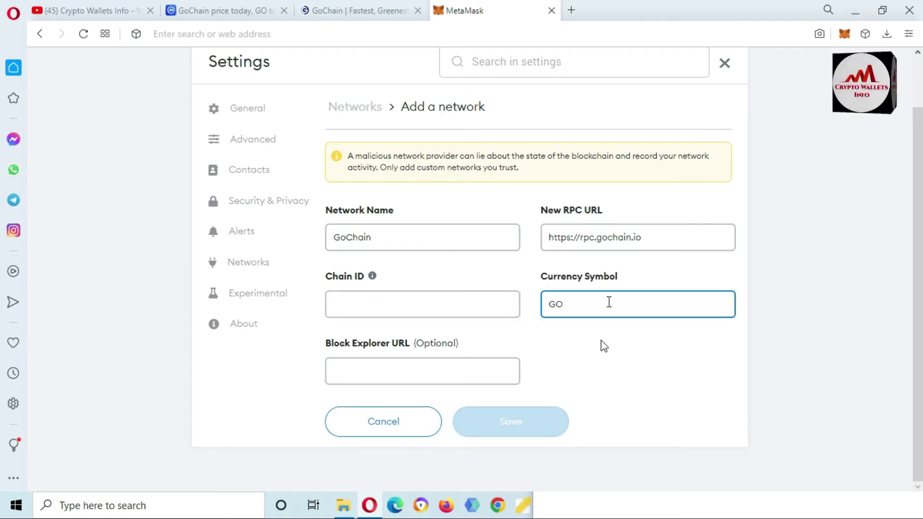
Step: Copy 60 from the Notepad notes into the network's Chain ID
key(alt+Tab)
click(579, 505)
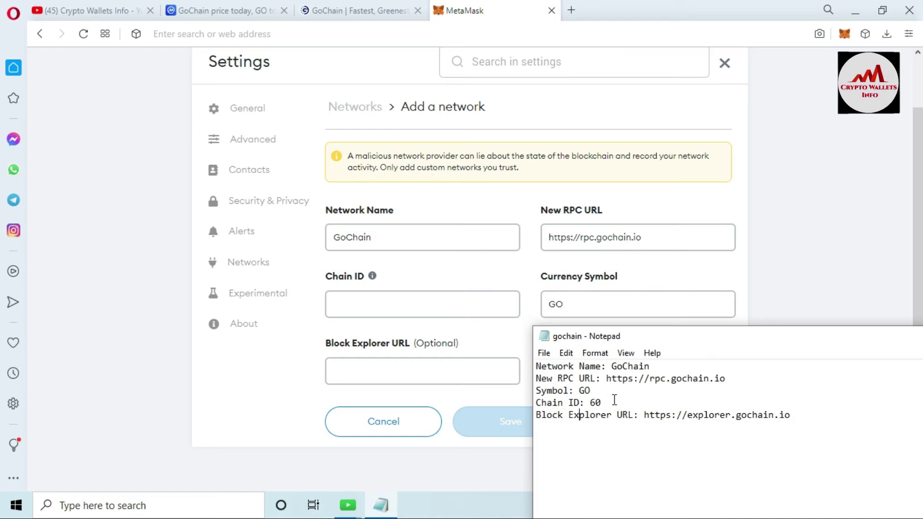
drag(602, 403, 589, 404)
key(ctrl+c)
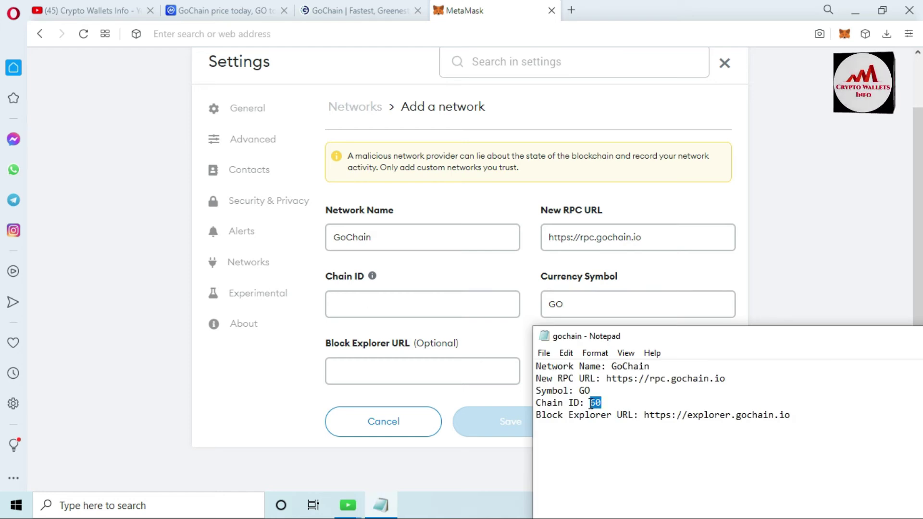
click(398, 305)
key(ctrl+v)
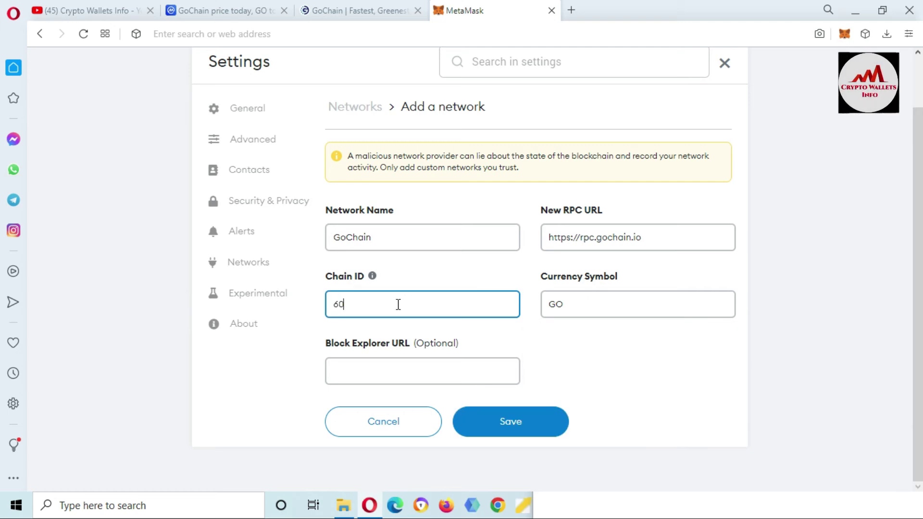
click(413, 374)
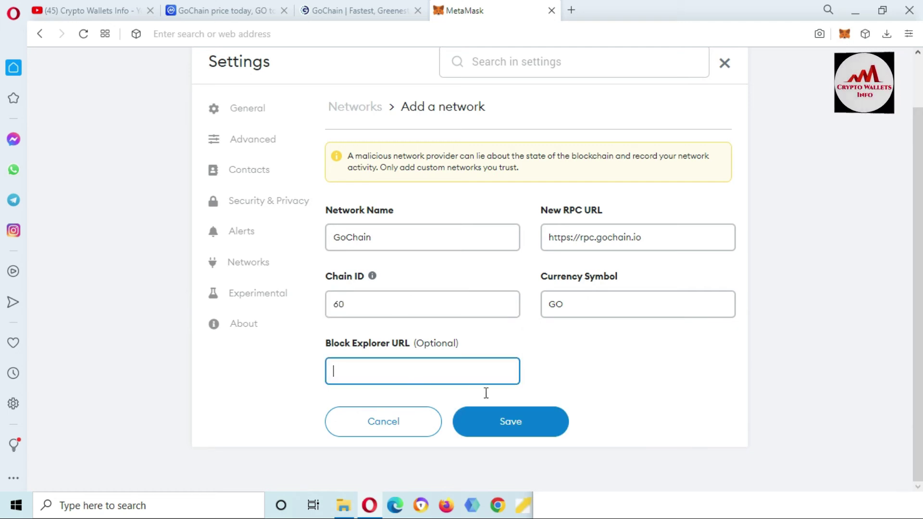
click(626, 515)
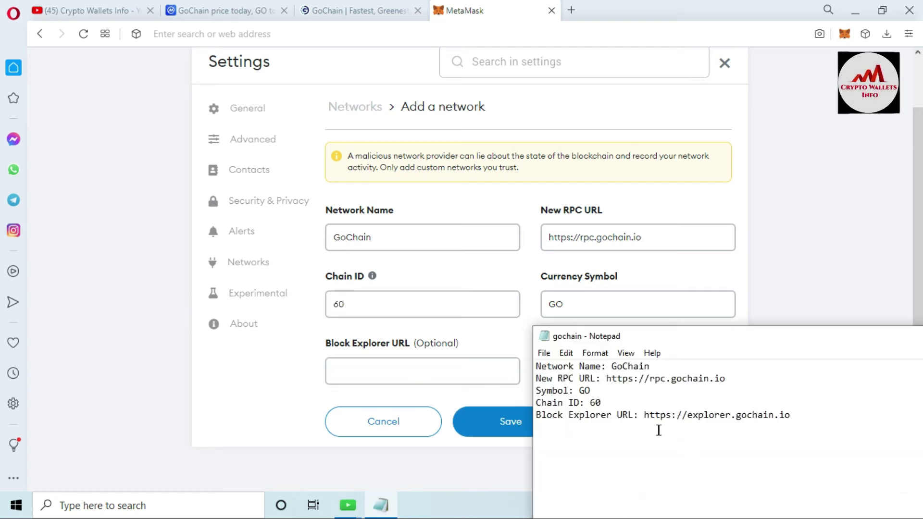
drag(645, 416, 794, 425)
key(ctrl+c)
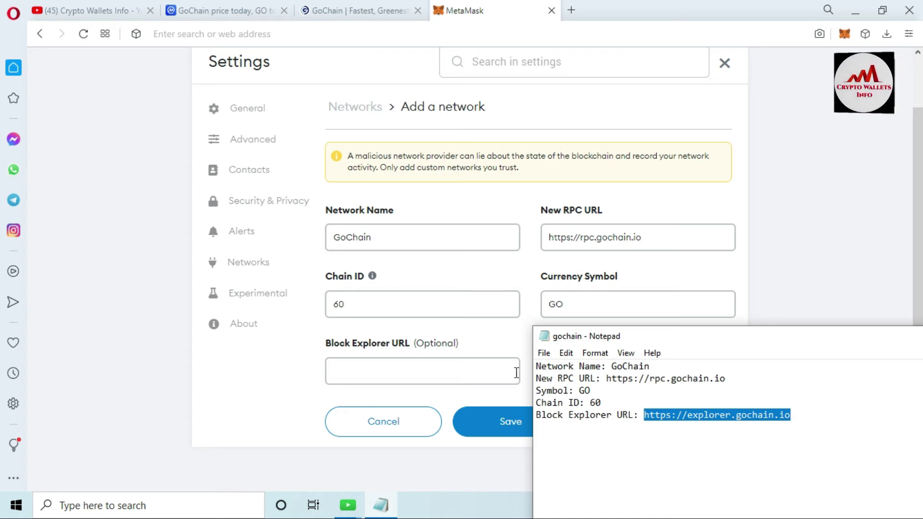
click(443, 372)
key(ctrl+v)
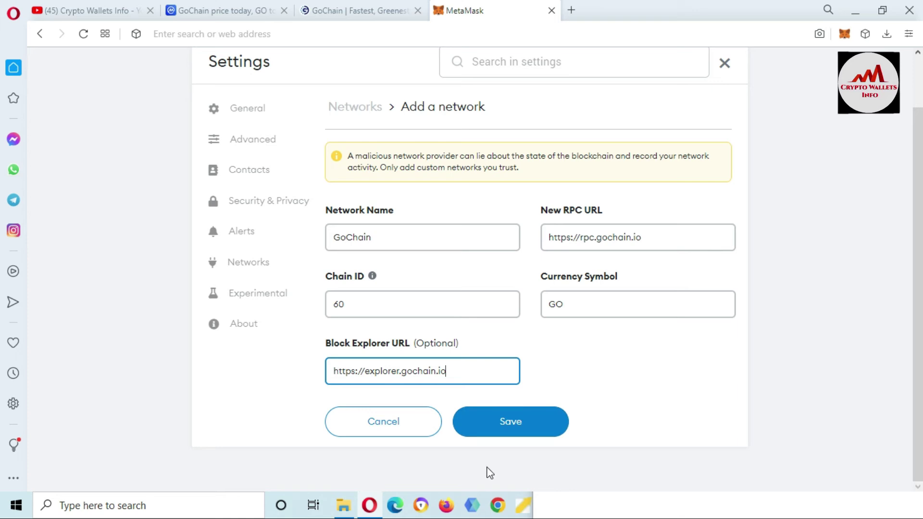
Step: Put the Notepad notes away and save the GoChain network in MetaMask
click(564, 476)
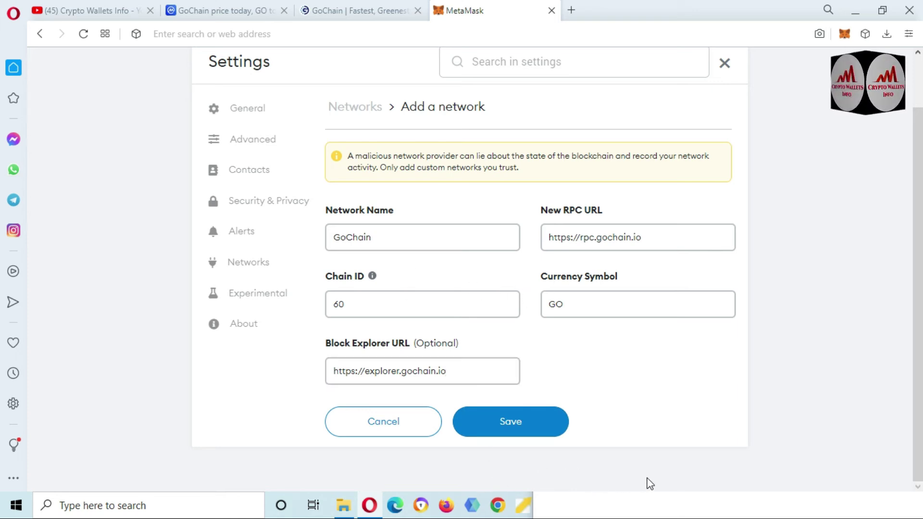
click(648, 502)
drag(757, 346, 364, 93)
click(744, 84)
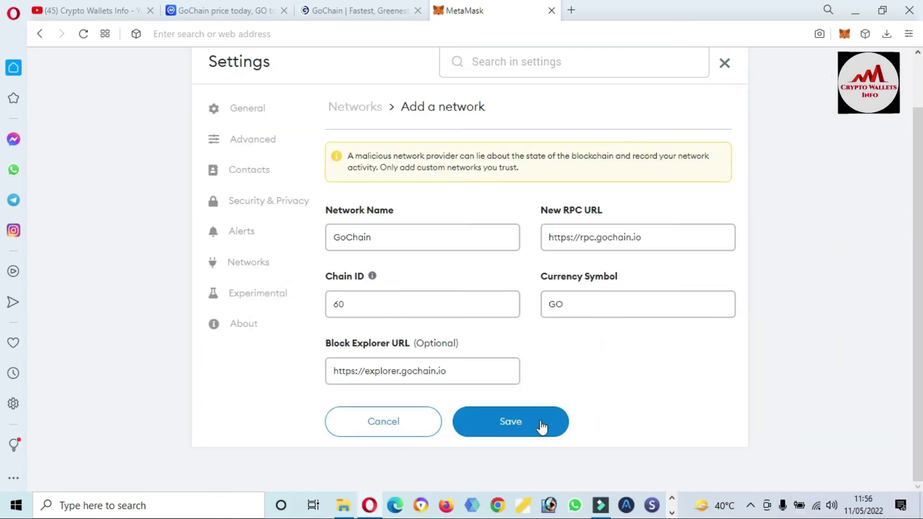
click(512, 427)
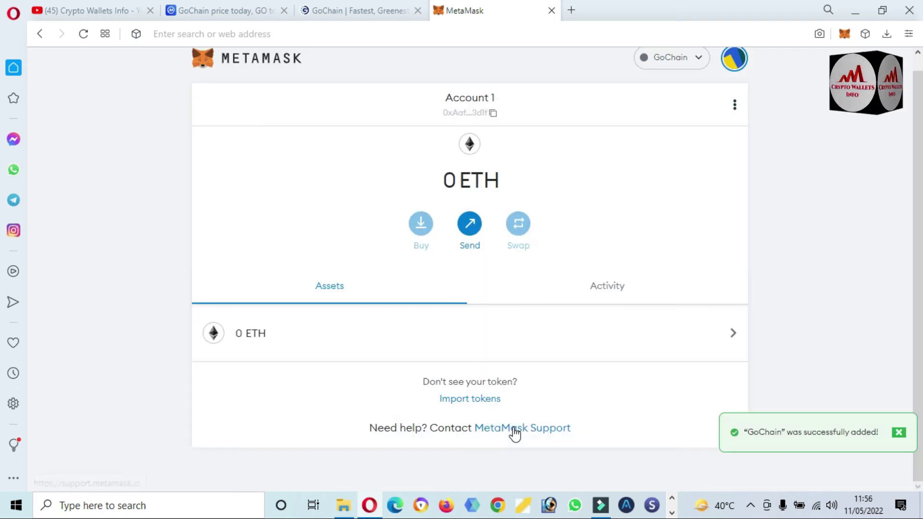
drag(921, 228, 922, 129)
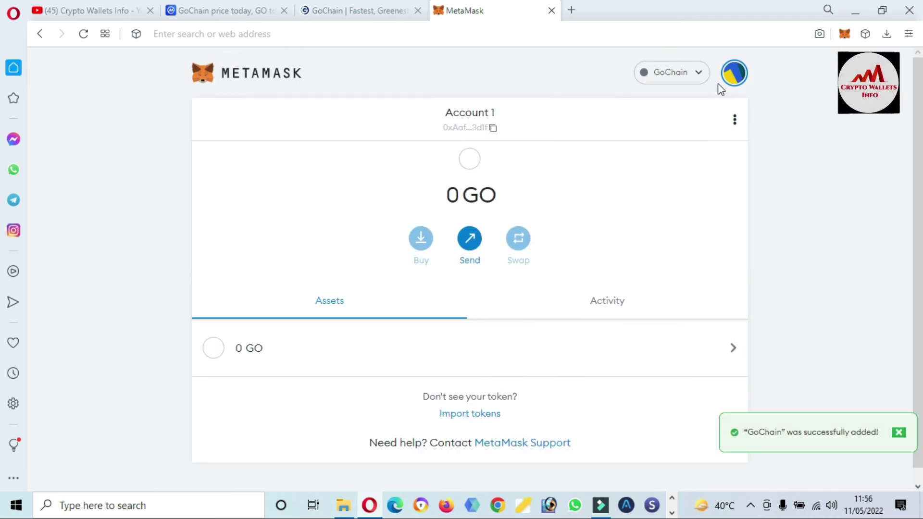
Step: Check GoChain in the wallet's network list and open the GO asset of Account 1
click(698, 77)
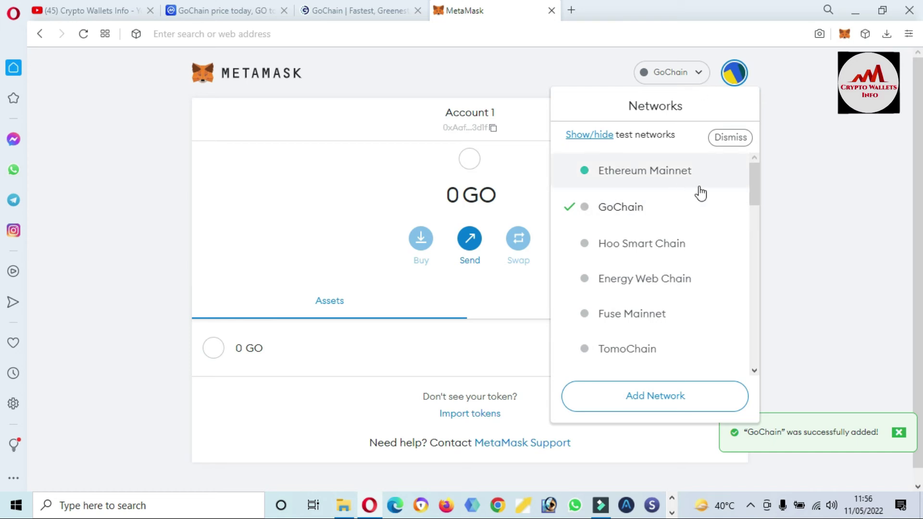
click(844, 198)
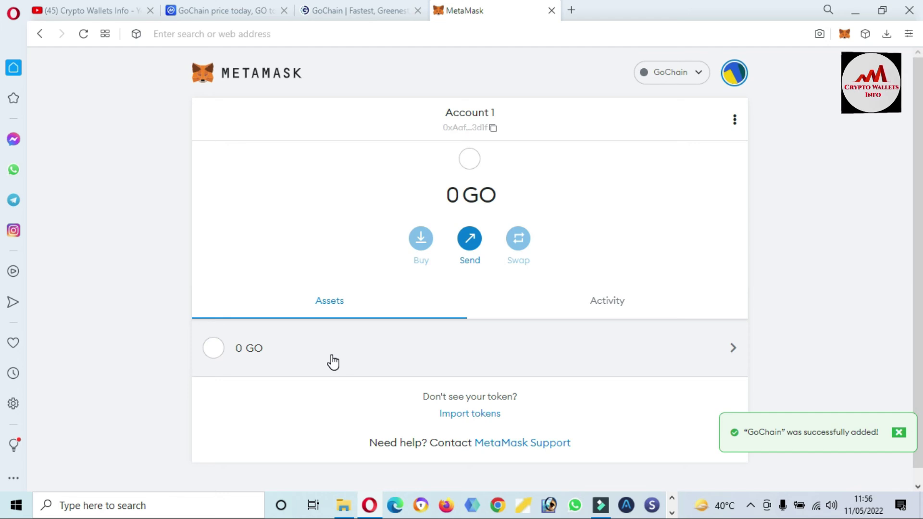
click(304, 360)
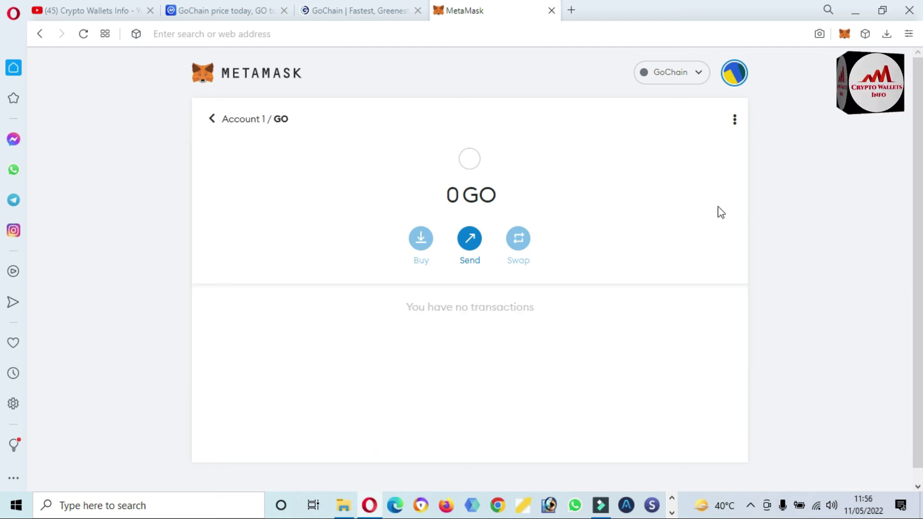
Step: Show the account details for the GO asset and highlight the wallet's public address
click(735, 122)
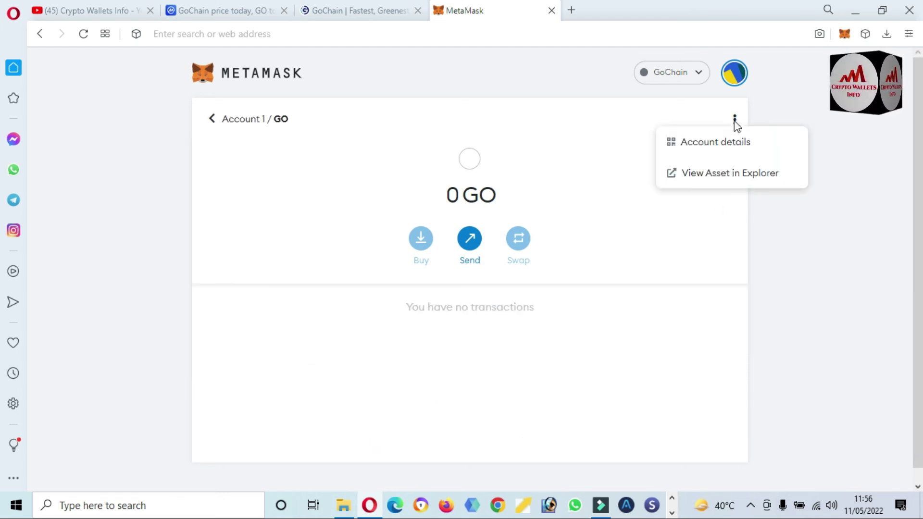
click(731, 152)
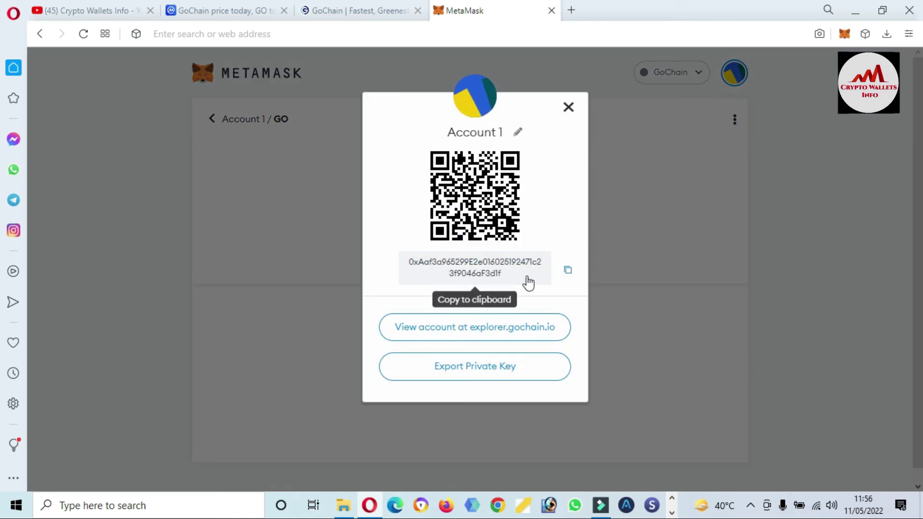
drag(511, 278, 418, 273)
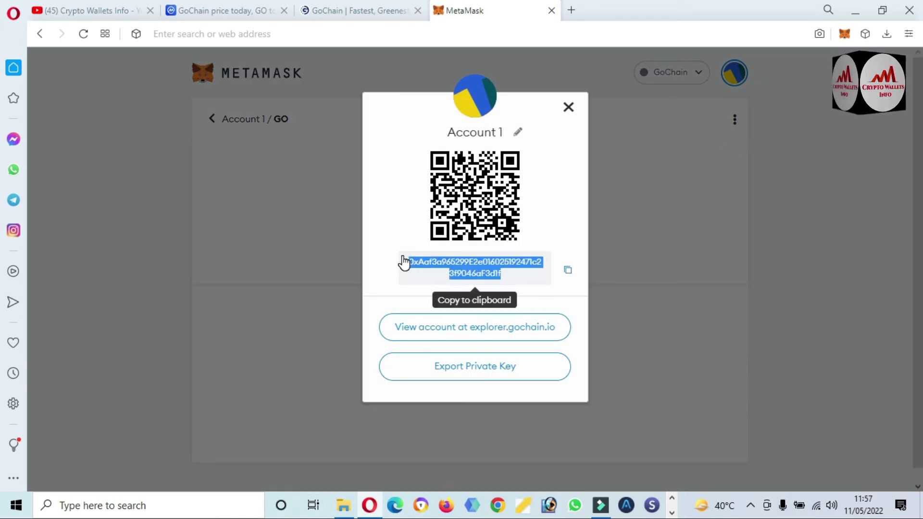
drag(430, 273, 410, 267)
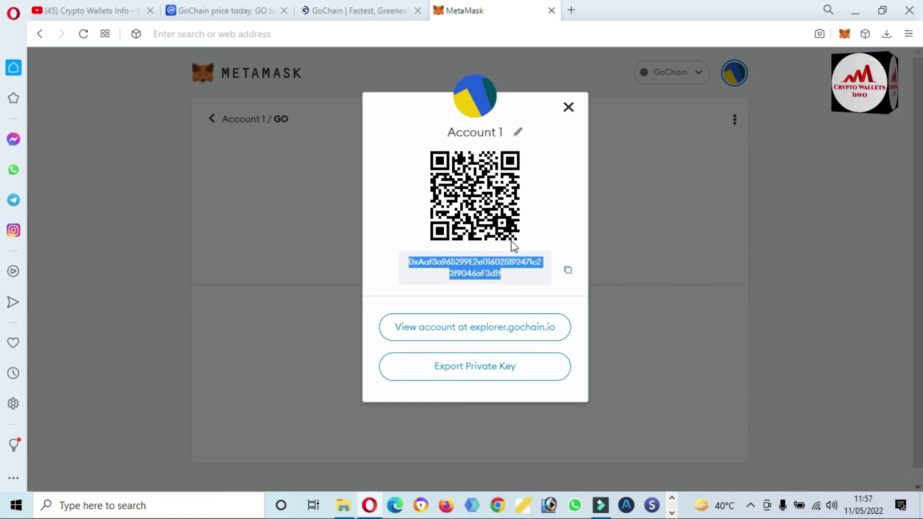
Step: Export the account's private key by entering the MetaMask password, highlight the revealed key and close the account dialog
click(486, 366)
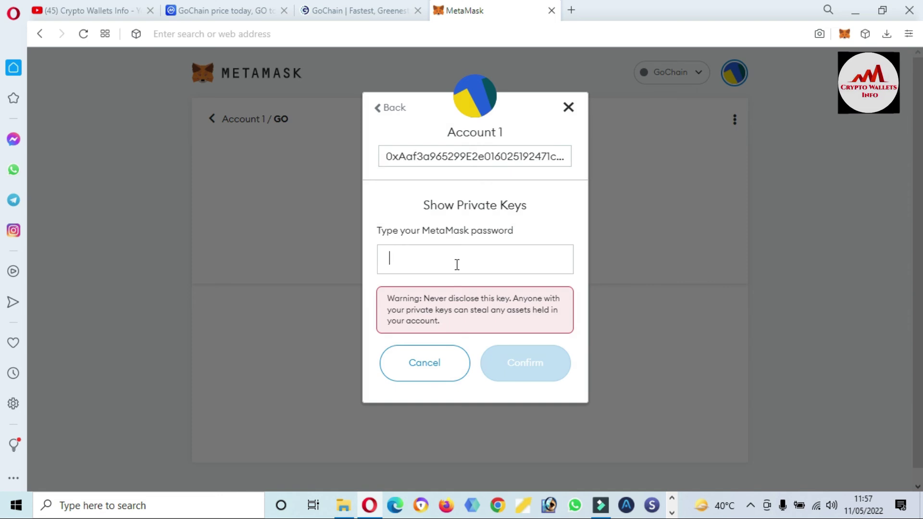
text(aaaaaa)
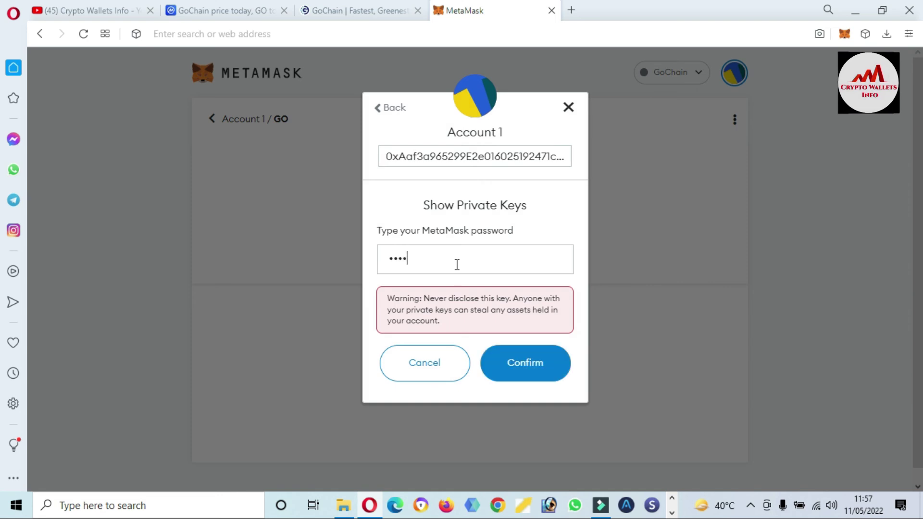
text(aaaaaaaa)
click(531, 367)
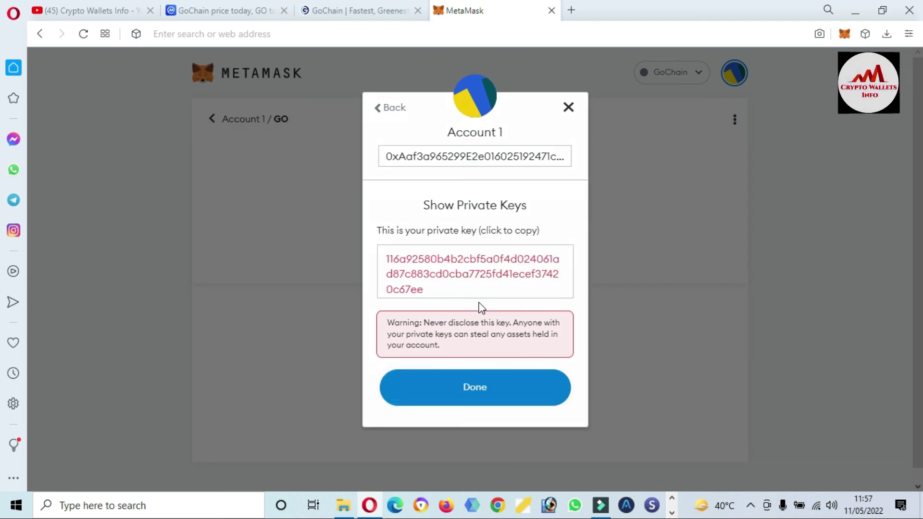
drag(438, 291, 384, 258)
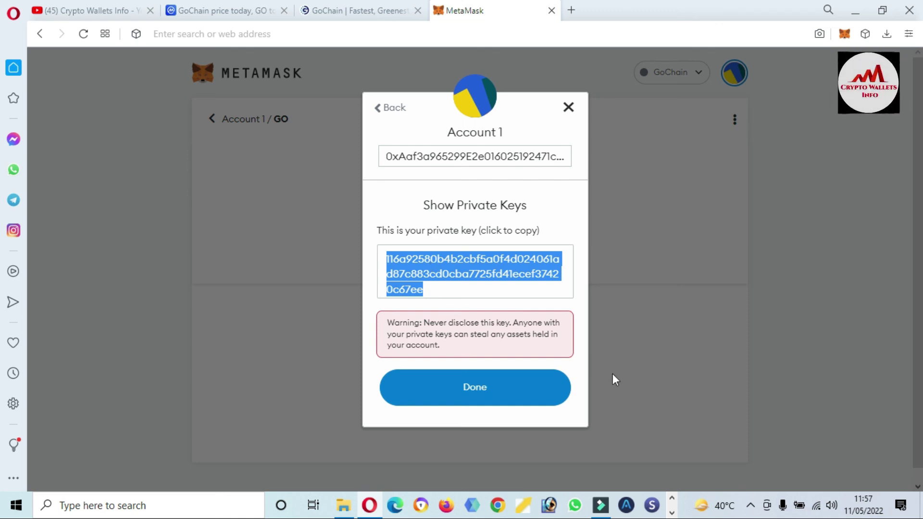
click(497, 402)
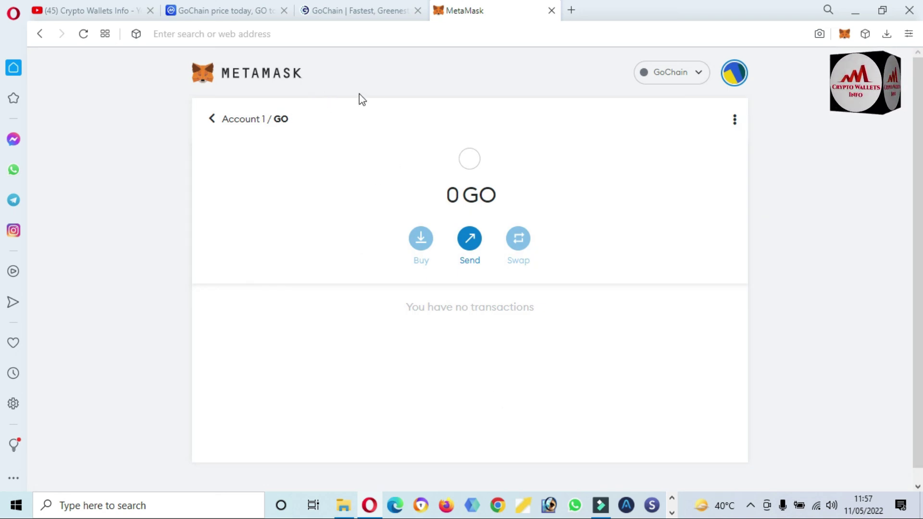
Step: Switch to the YouTube channel Crypto Wallets Info and view its home page down to the featured Urdu-language channel
click(90, 15)
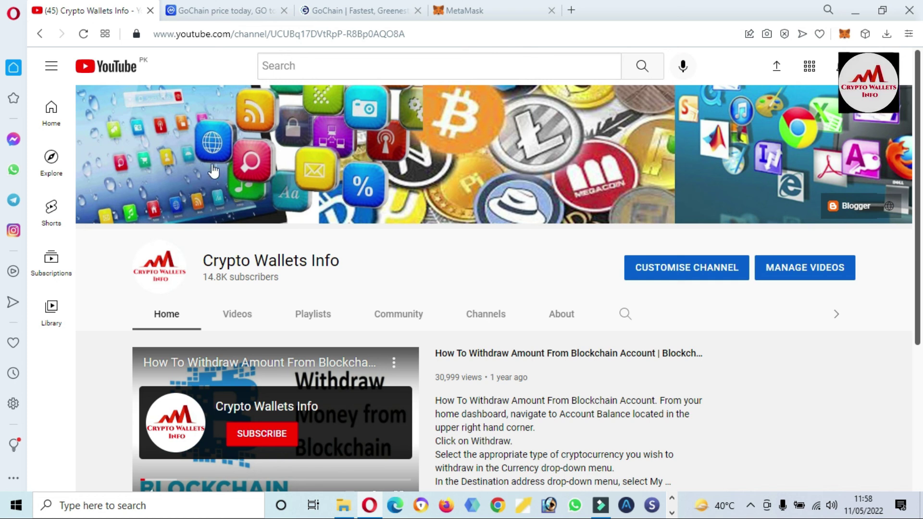
drag(344, 263, 207, 254)
click(465, 259)
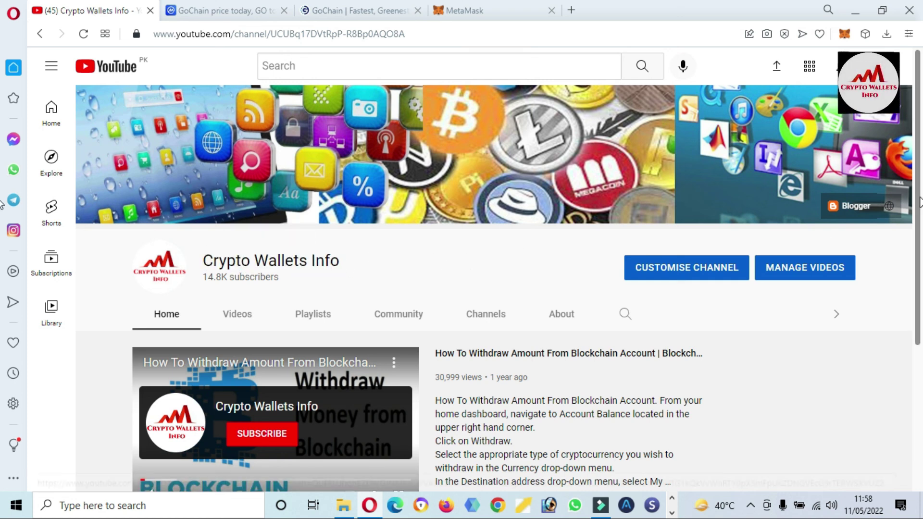
drag(921, 230, 922, 378)
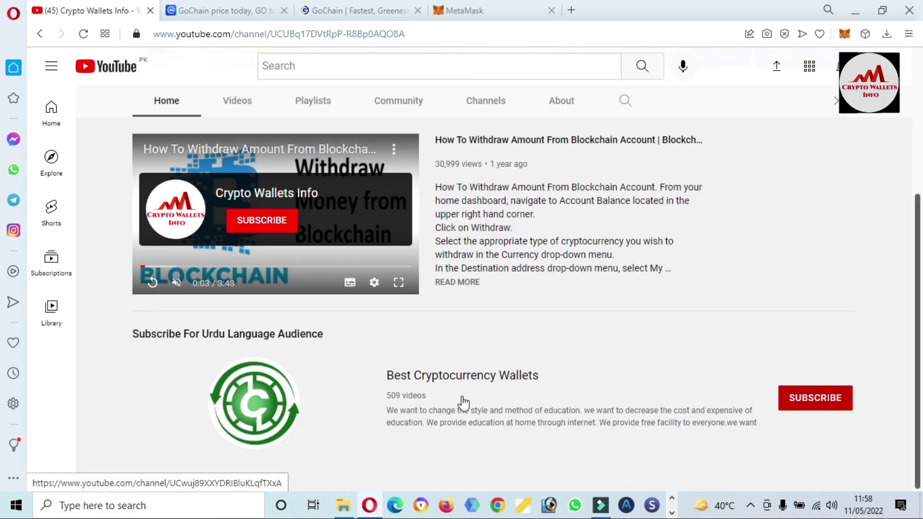